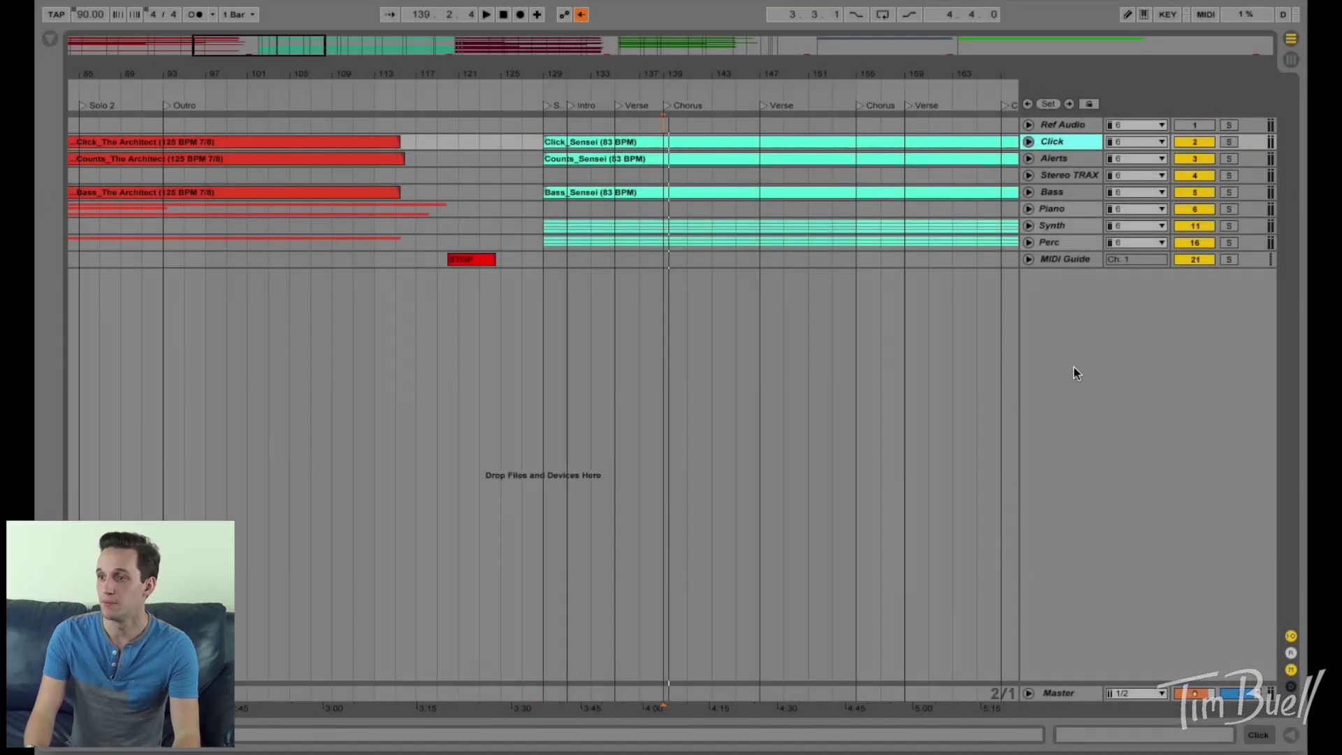
# - Jump the song position to the locator at bar 129 in the Ref Audio lane
pyautogui.press('Tab')
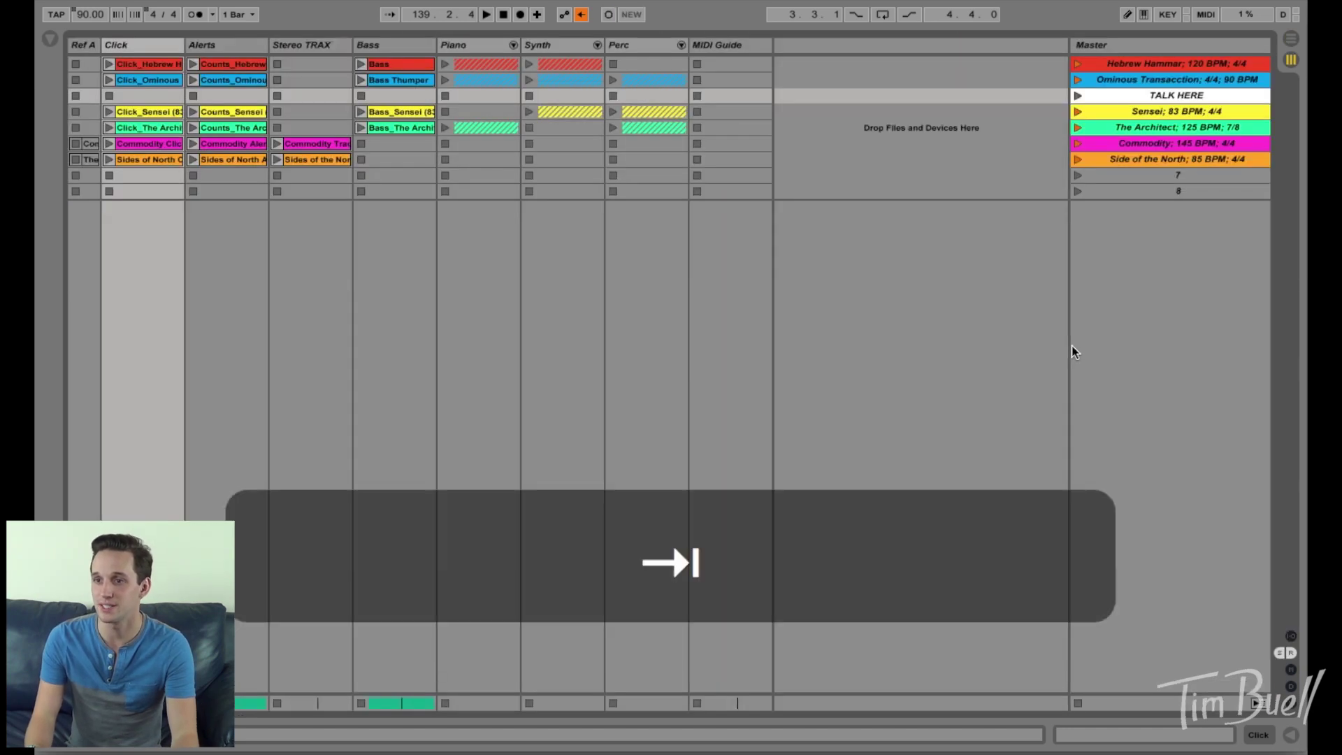
pyautogui.press('Tab')
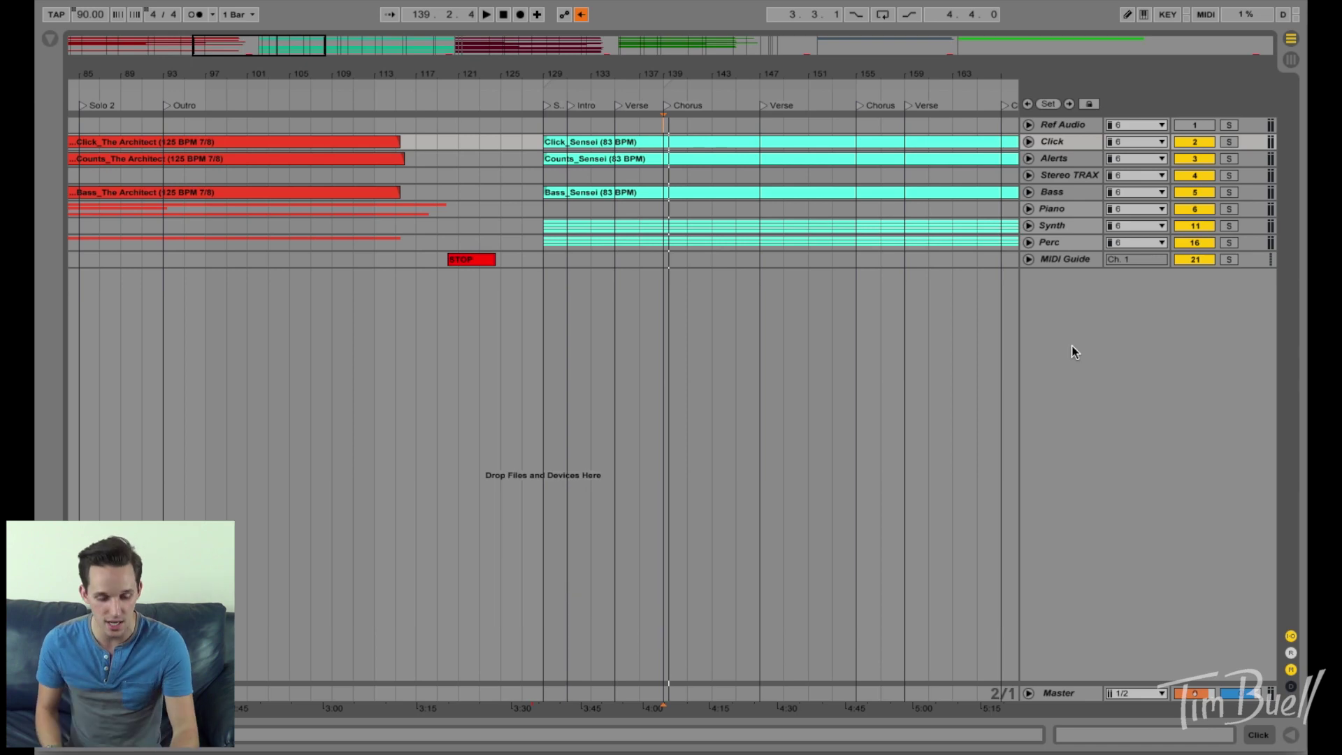
pyautogui.press('2')
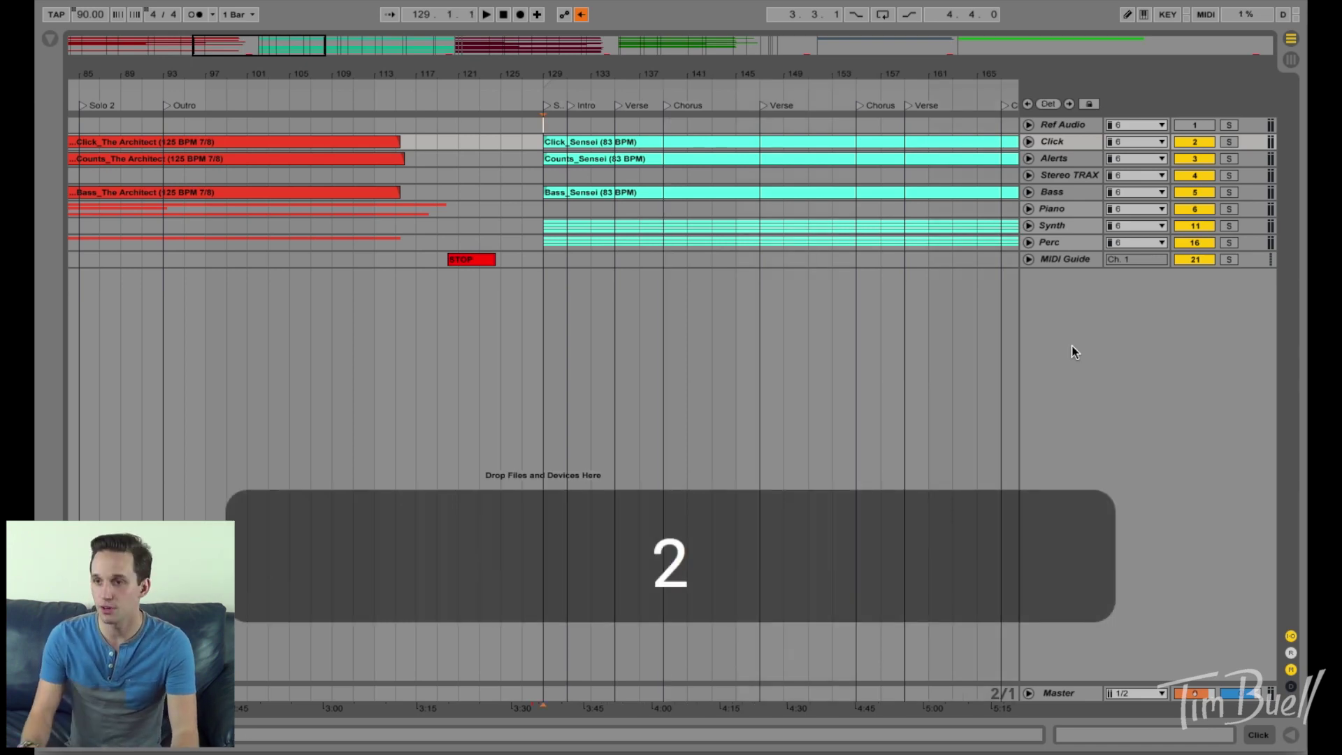
pyautogui.click(550, 143)
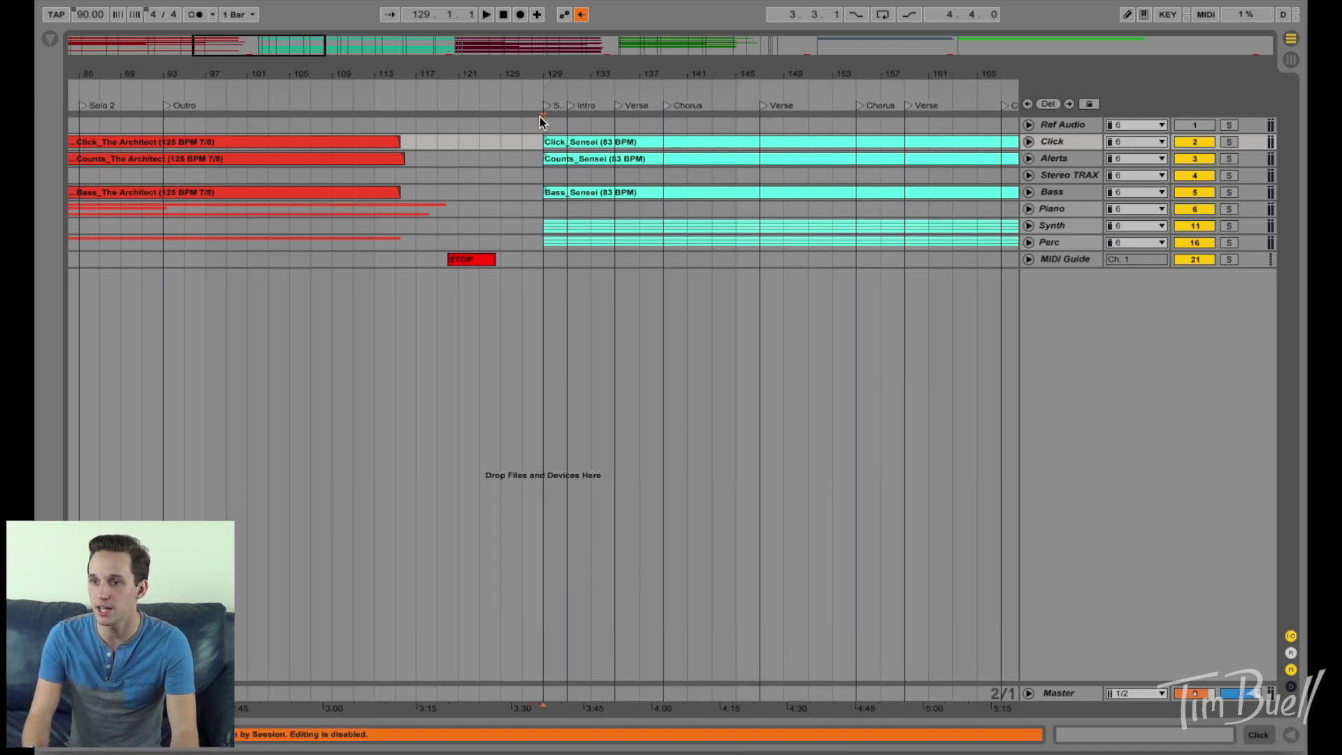
pyautogui.click(540, 120)
# - Step forward through Sensei's sections, past bar 139, to the Chorus at bar 155
pyautogui.press('z')
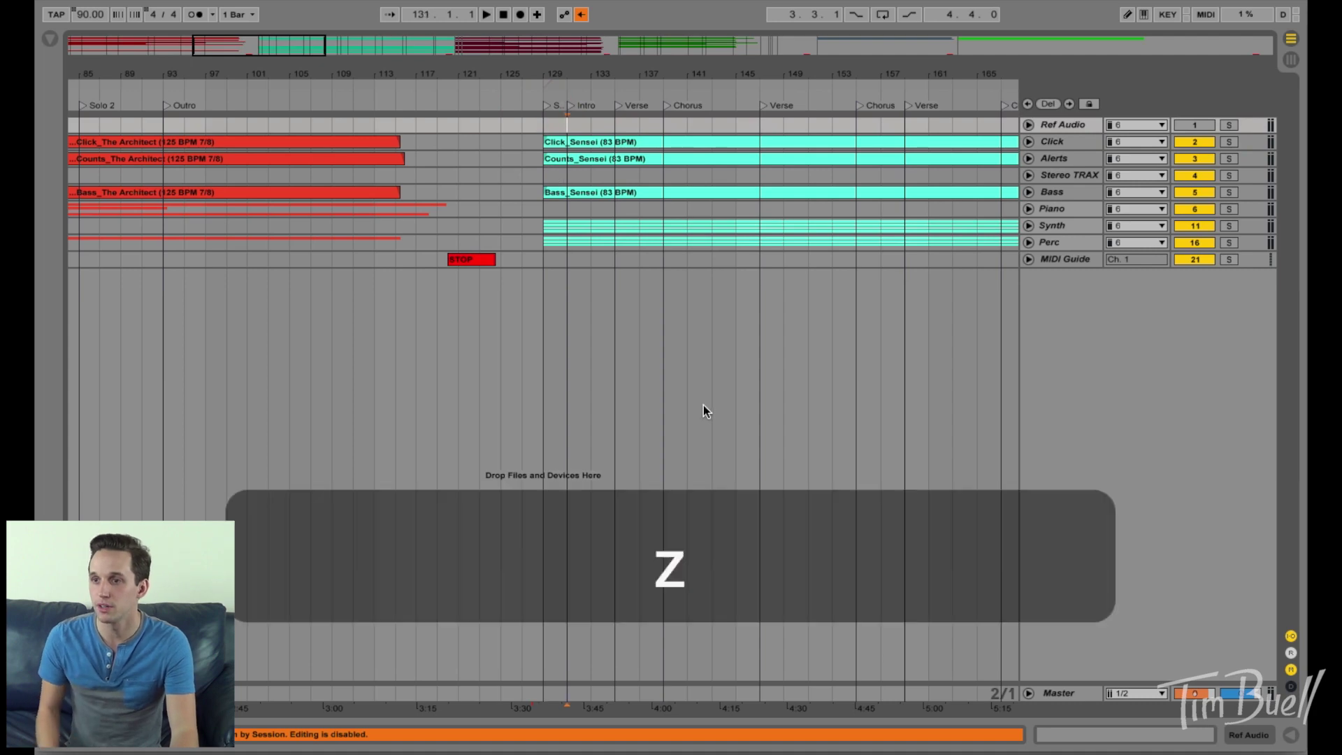
pyautogui.press('z')
pyautogui.press('z')
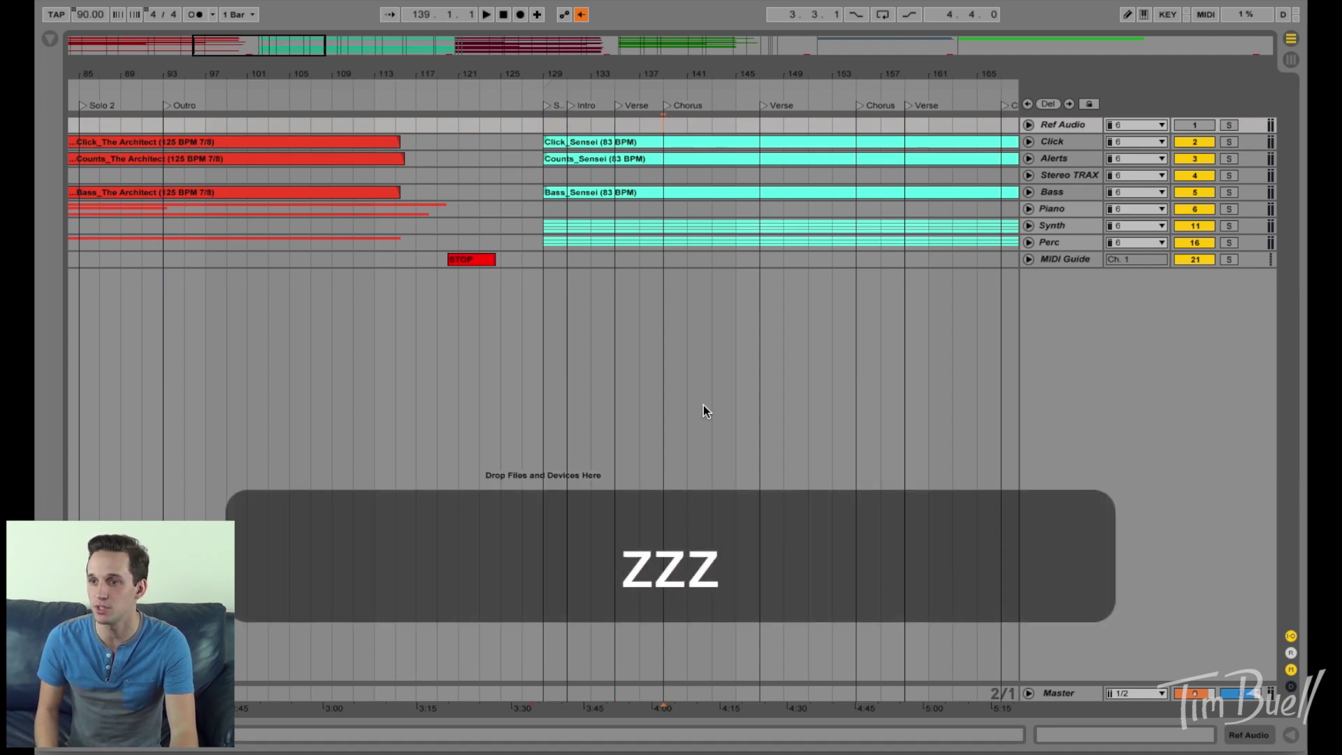
pyautogui.press('z')
pyautogui.press('a')
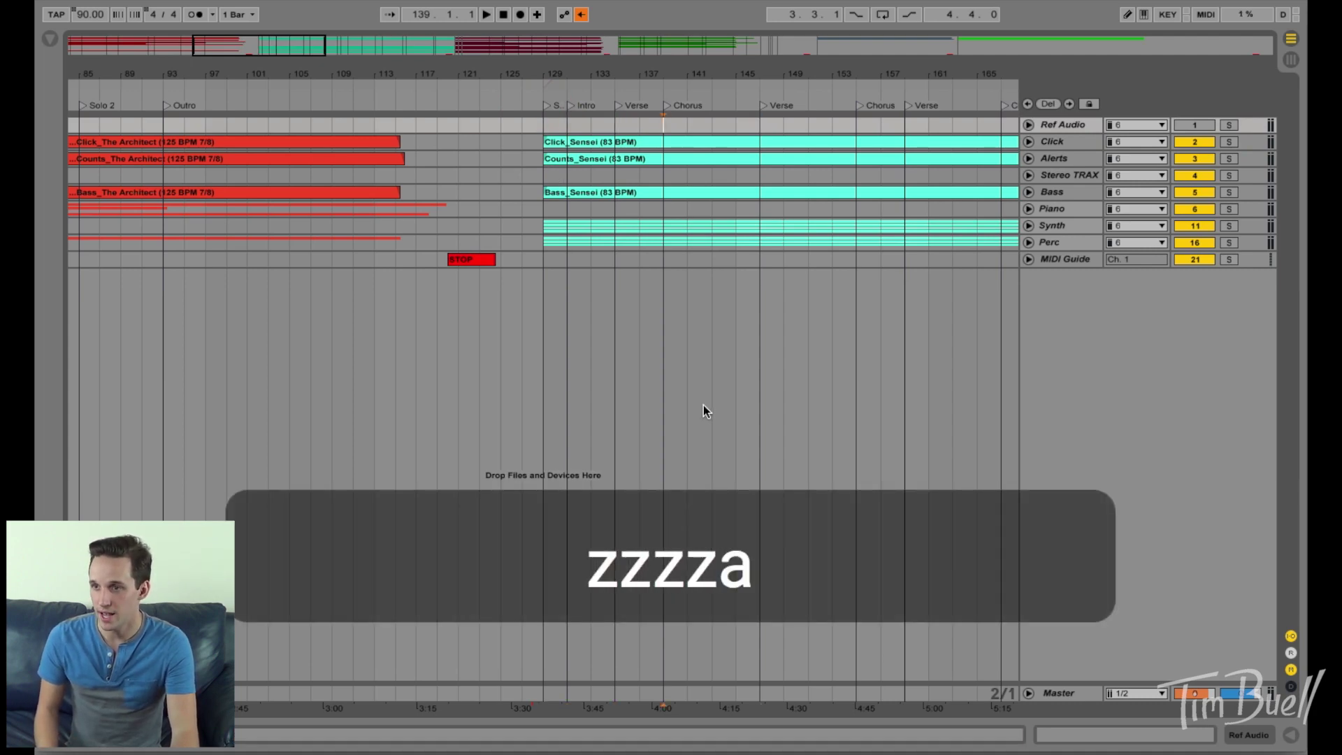
pyautogui.press('z')
pyautogui.press('z')
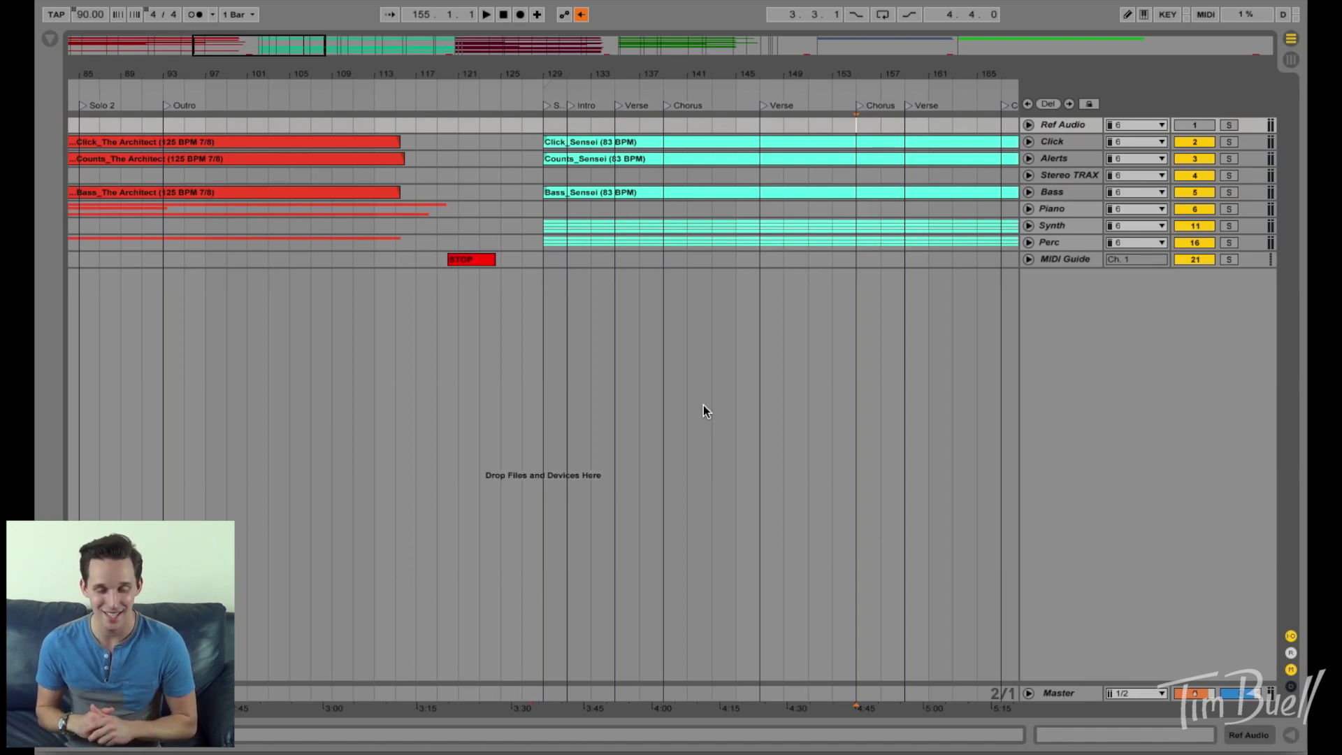
# - Toggle the Click track's solo on and off, leaving it unsoloed
pyautogui.press('s')
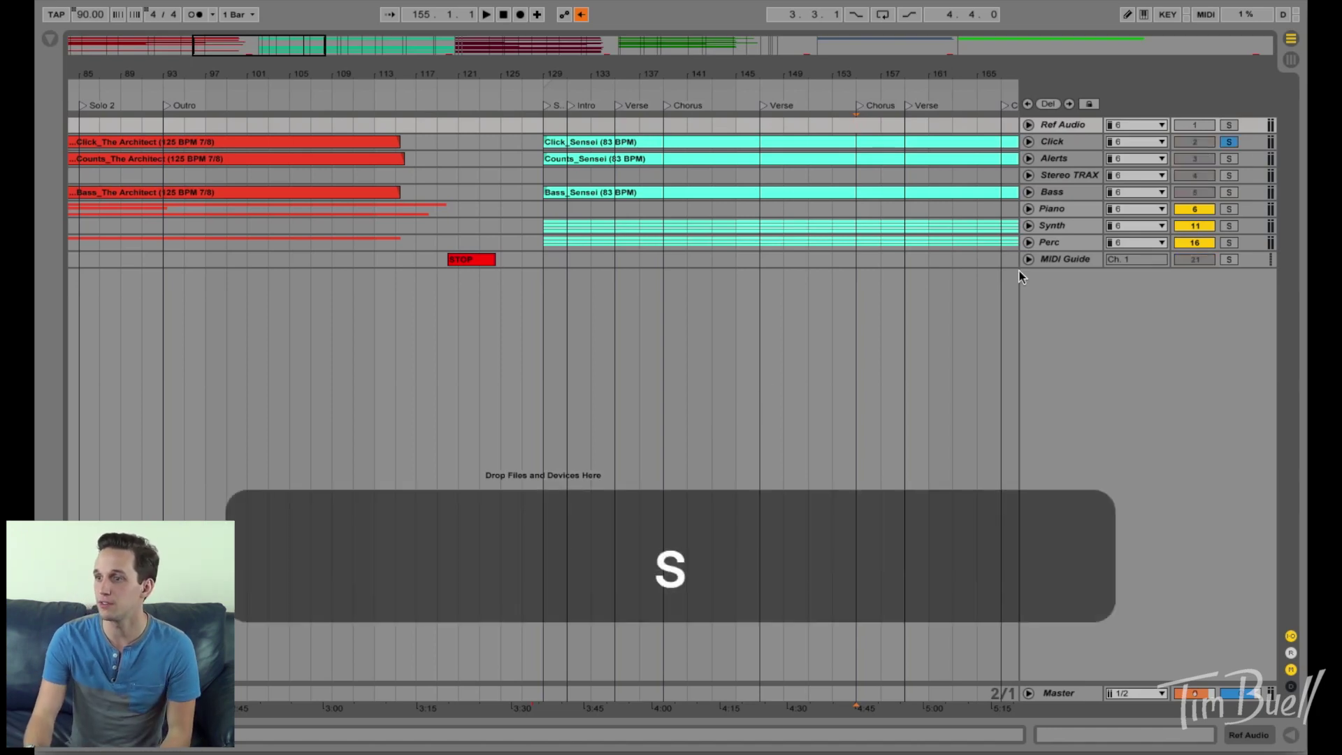
pyautogui.click(1225, 144)
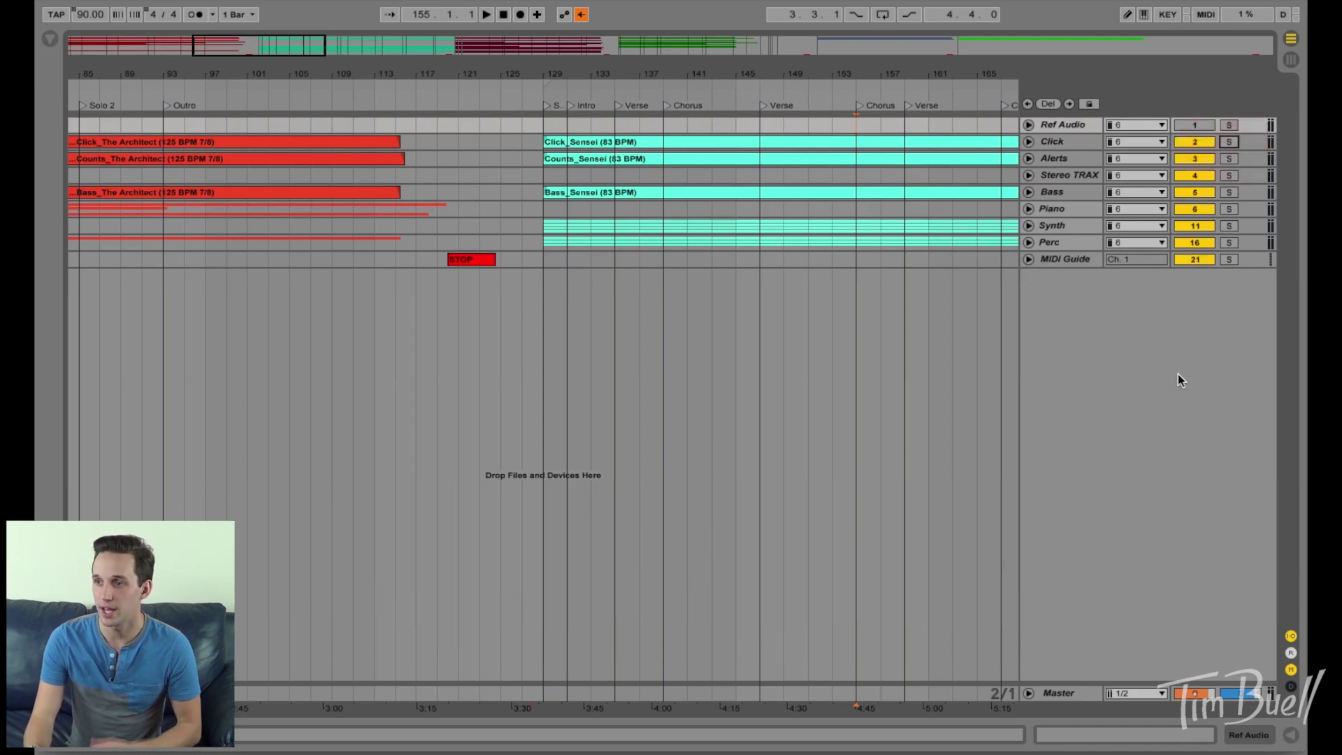
pyautogui.press('s')
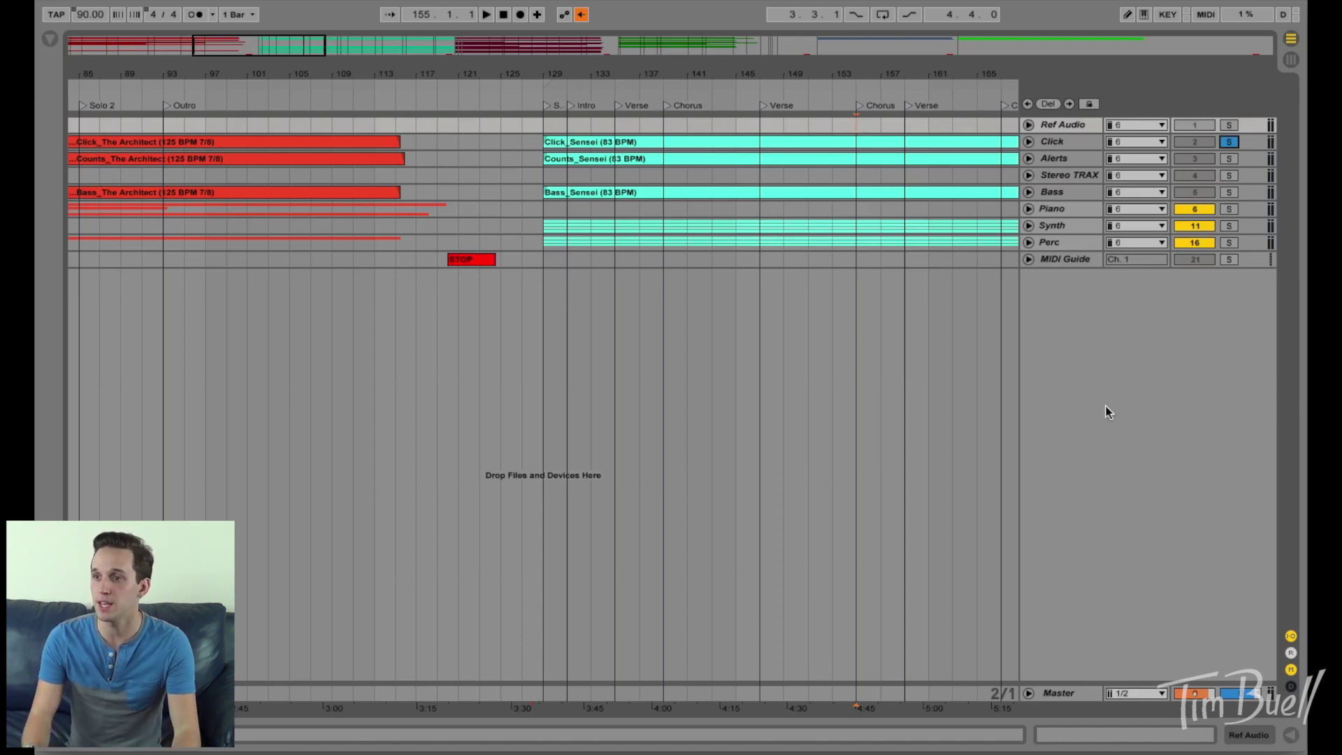
pyautogui.press('s')
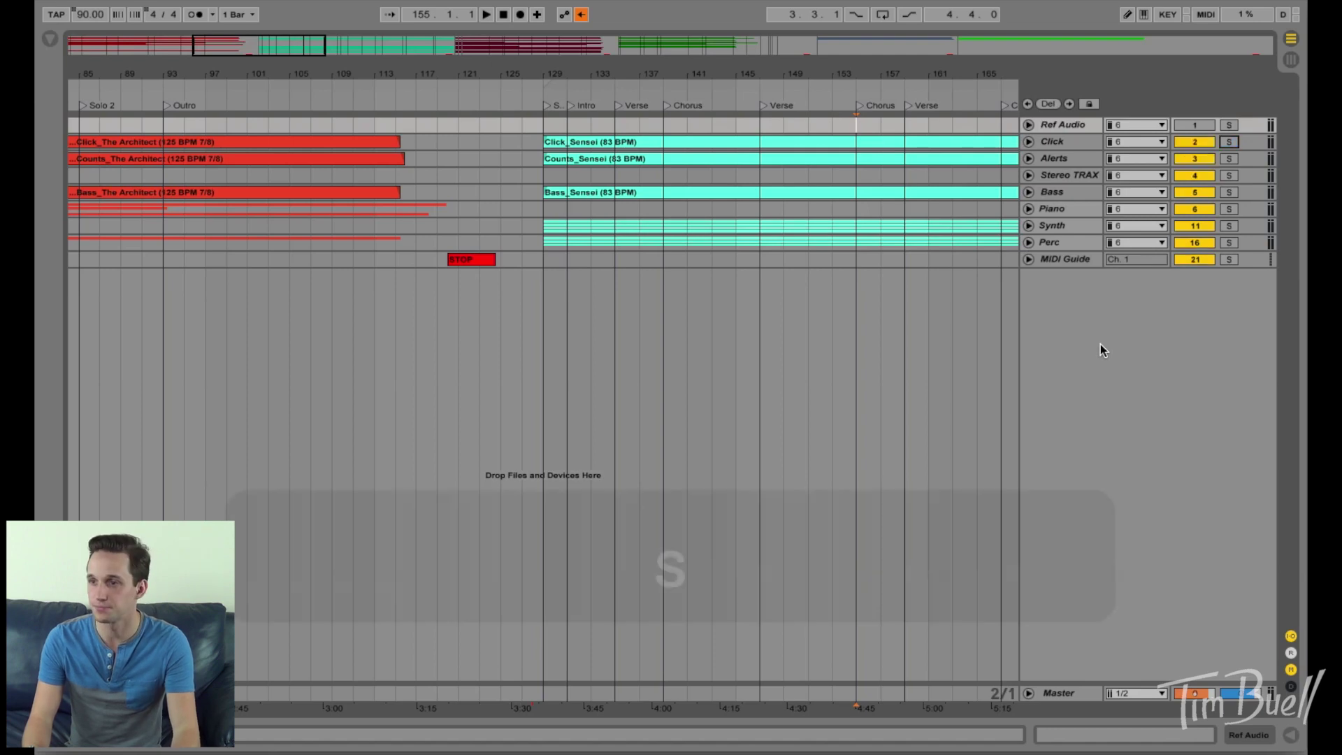
# - Play from the Chorus at bar 139, soloing Click mid-way and queuing the Verse at bar 145, then stop
pyautogui.press('2')
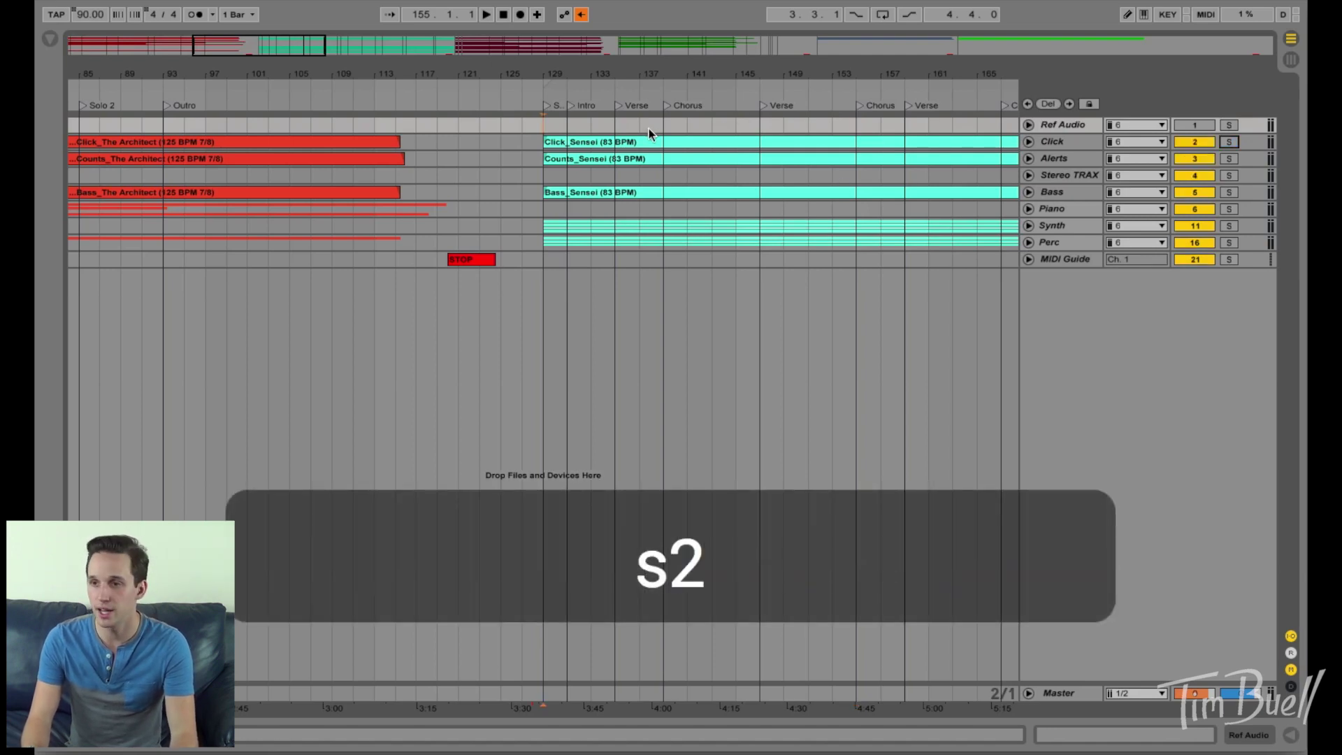
pyautogui.press('z')
pyautogui.press('z')
pyautogui.press('z')
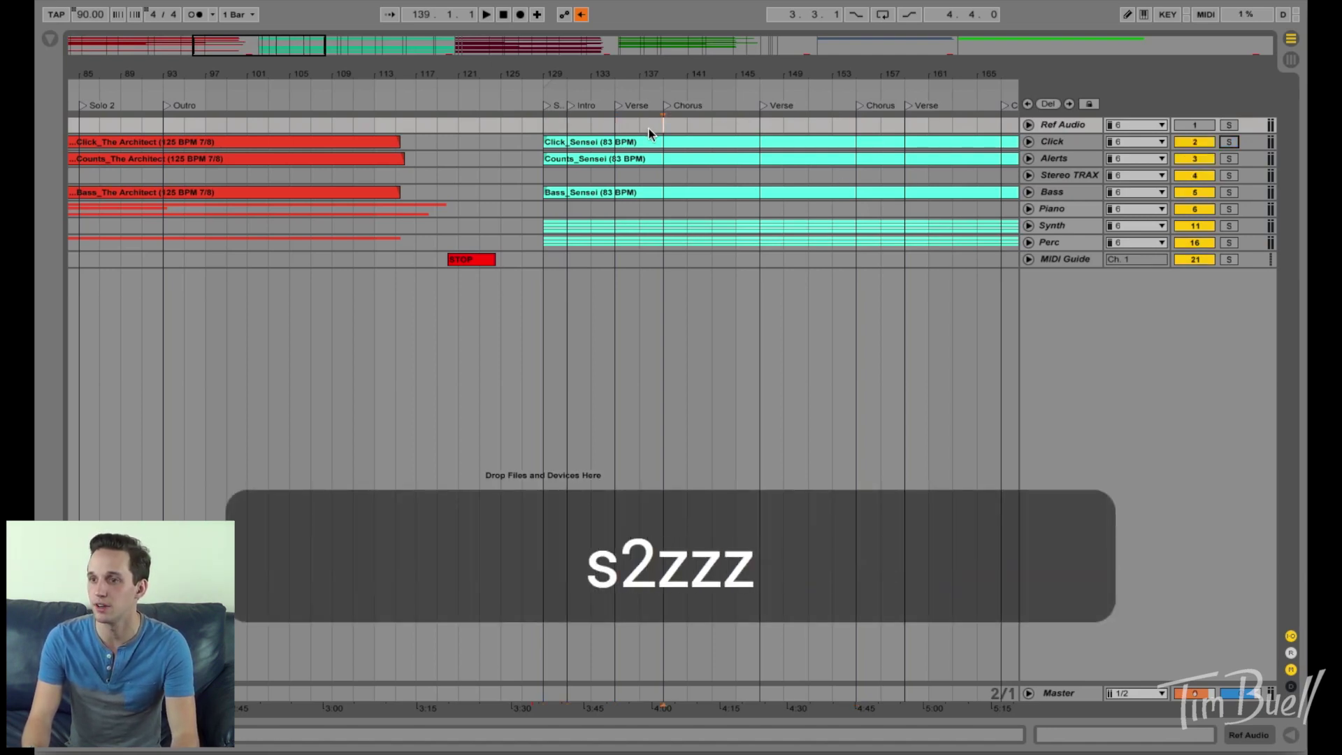
pyautogui.press('space')
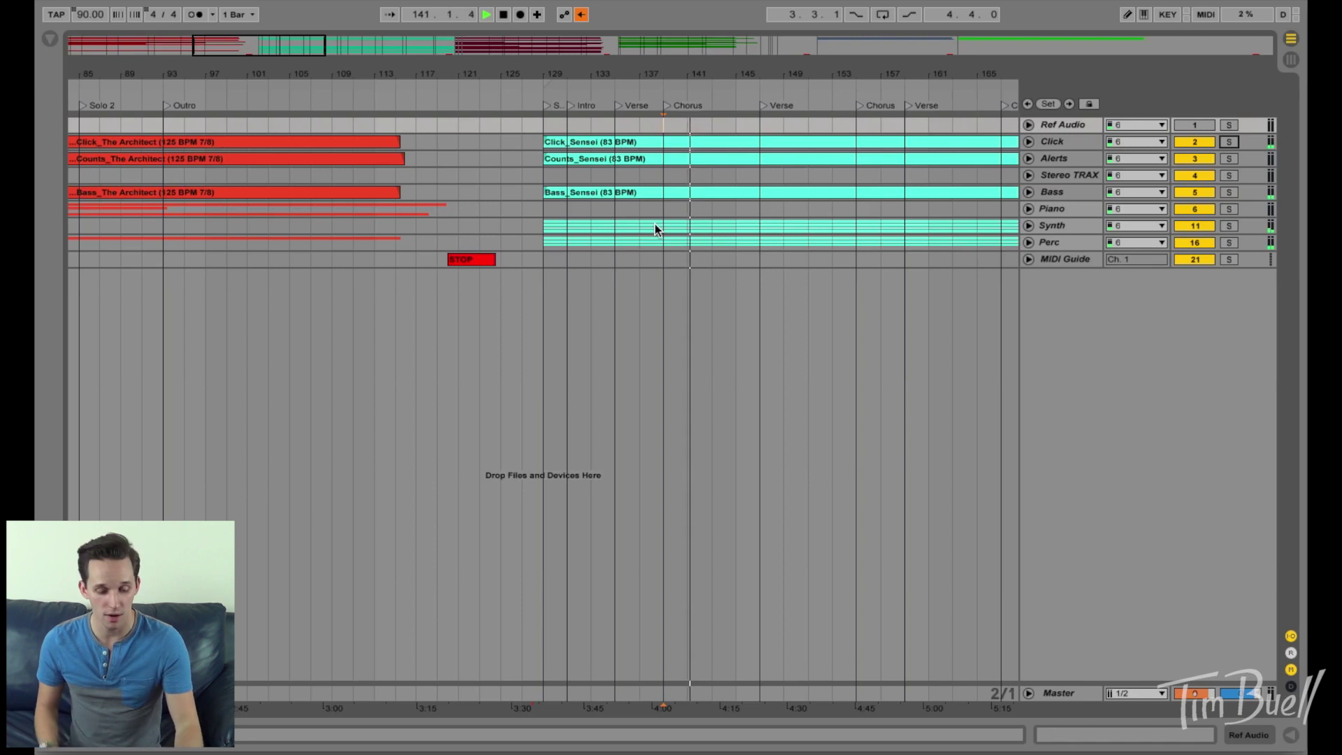
pyautogui.press('s')
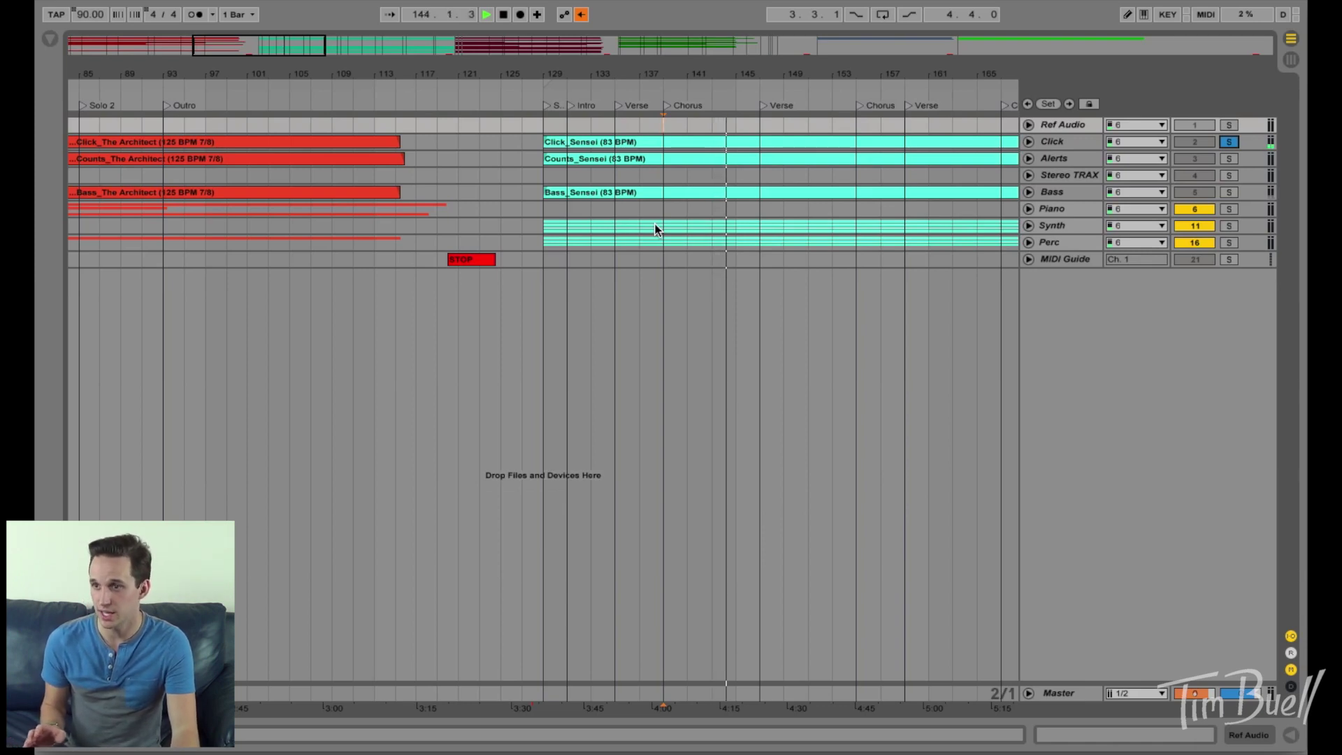
pyautogui.press('z')
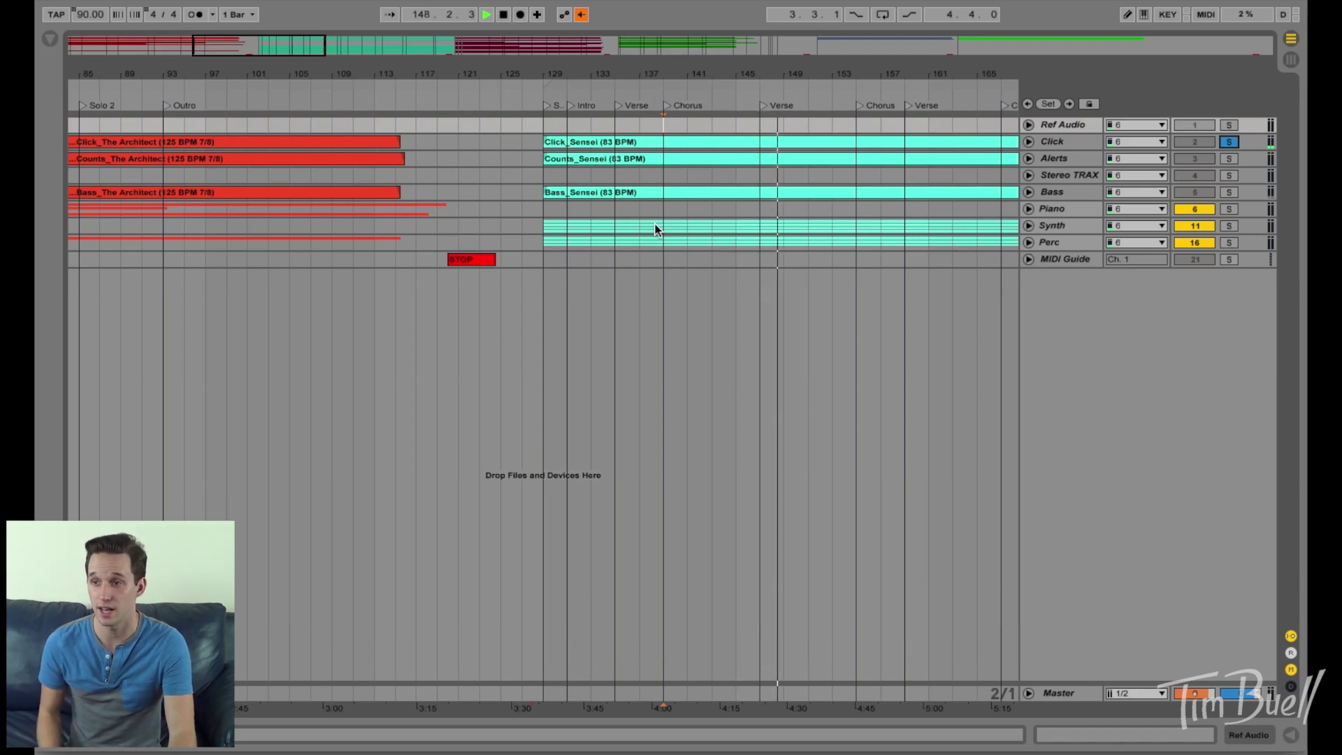
pyautogui.press('s')
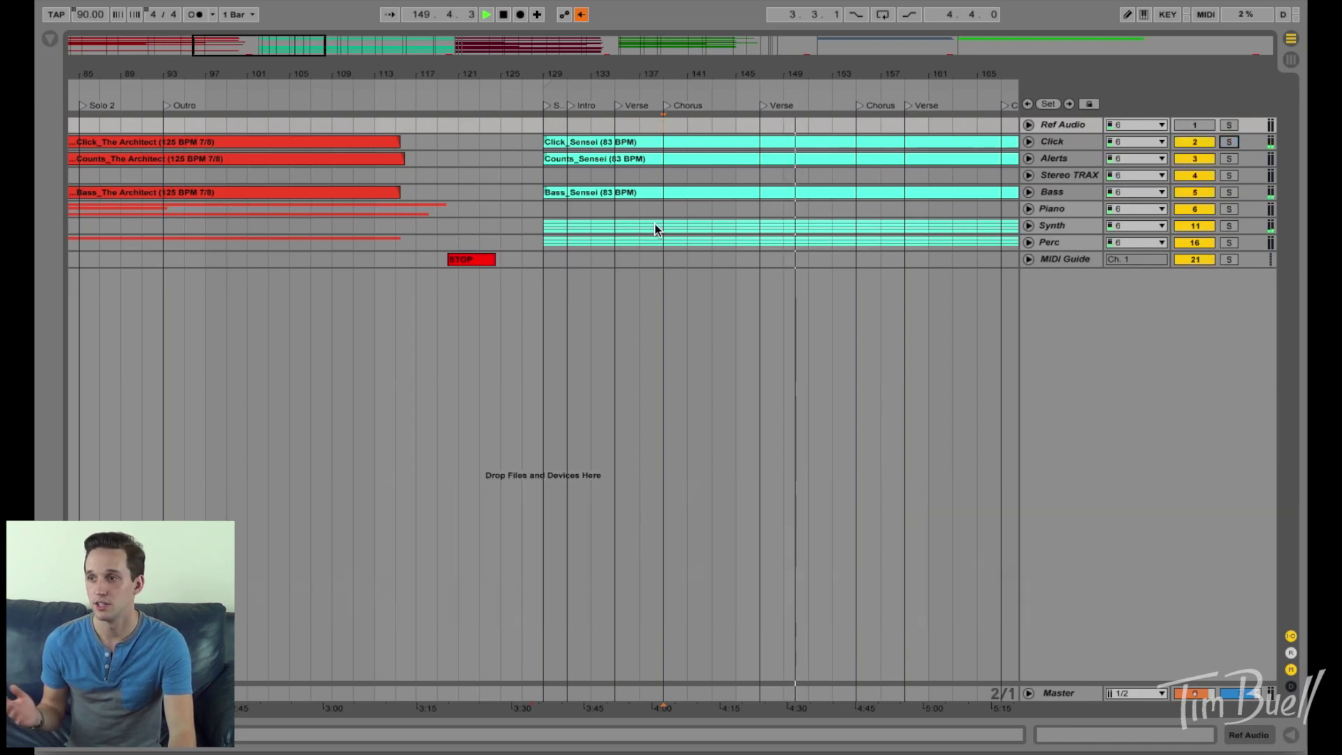
pyautogui.press('space')
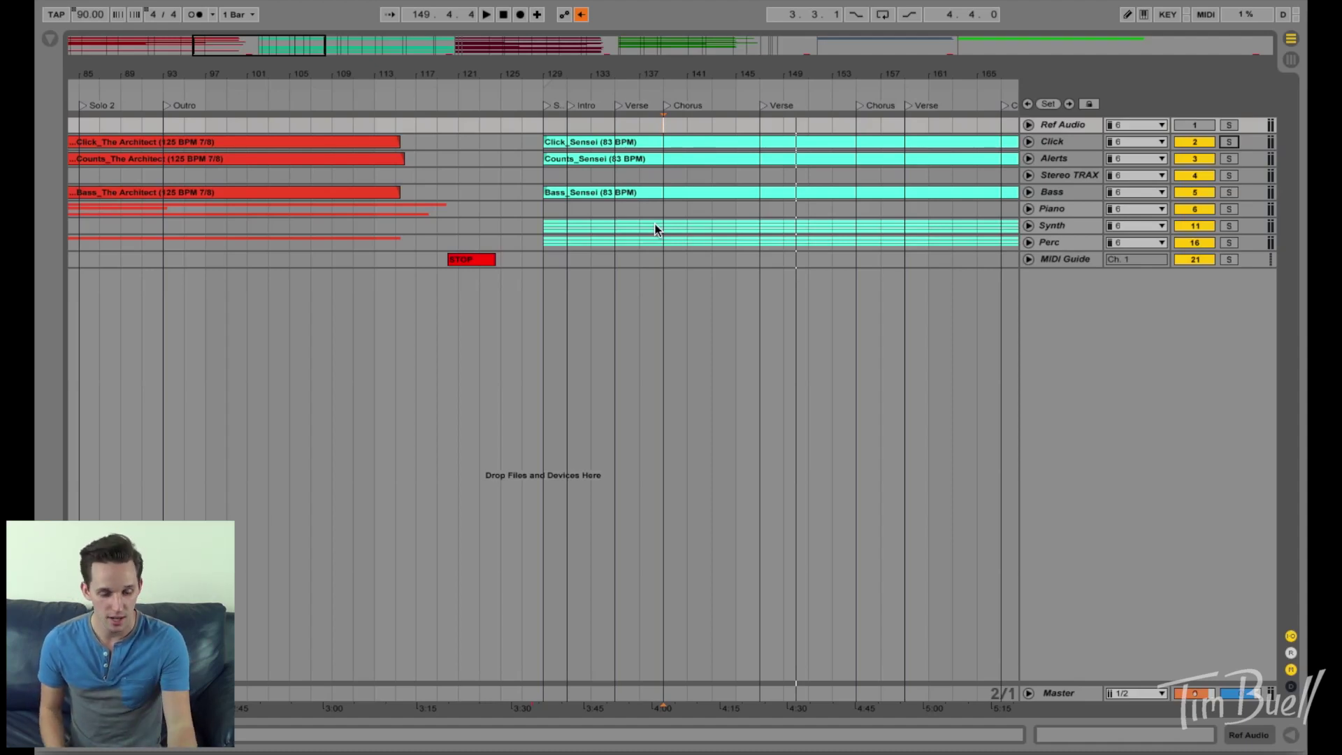
# - In Session view, pick the Ominous Transaction and TALK HERE scenes, then step down to Sensei
pyautogui.press('Tab')
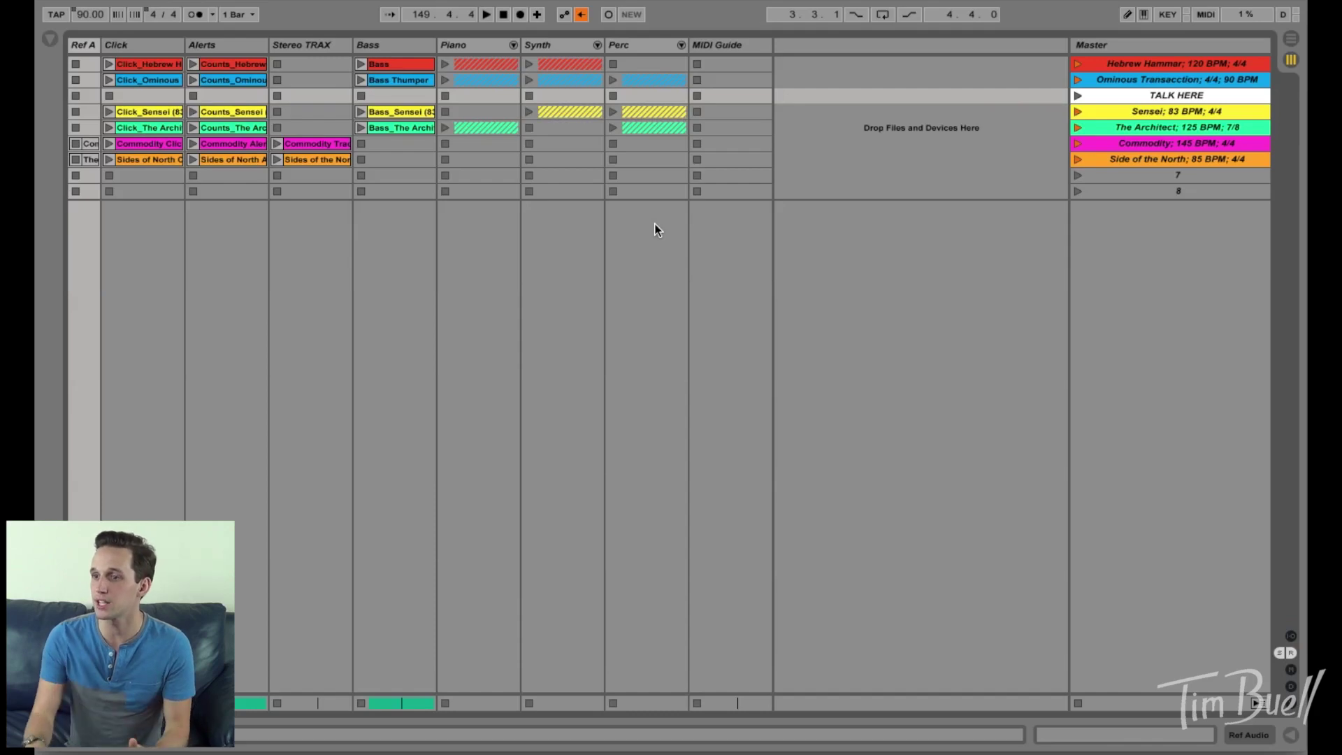
pyautogui.click(1152, 237)
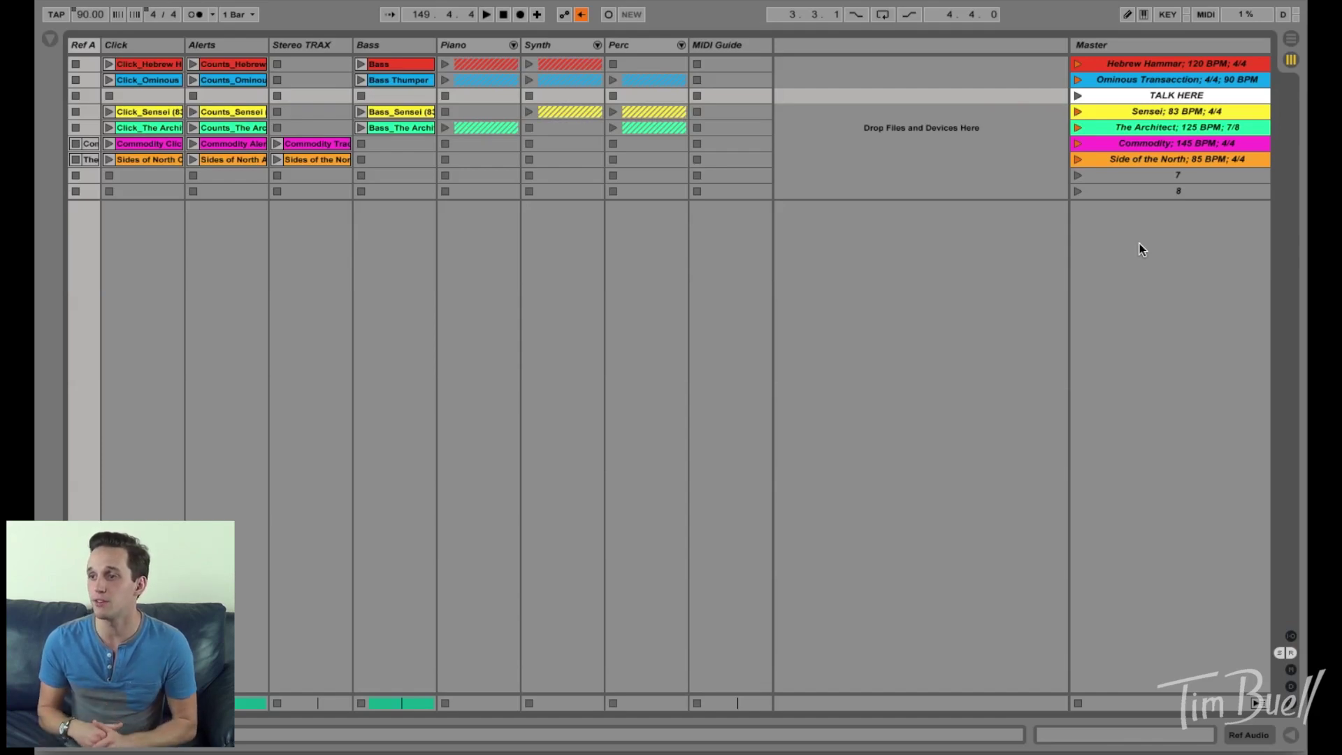
pyautogui.click(1144, 79)
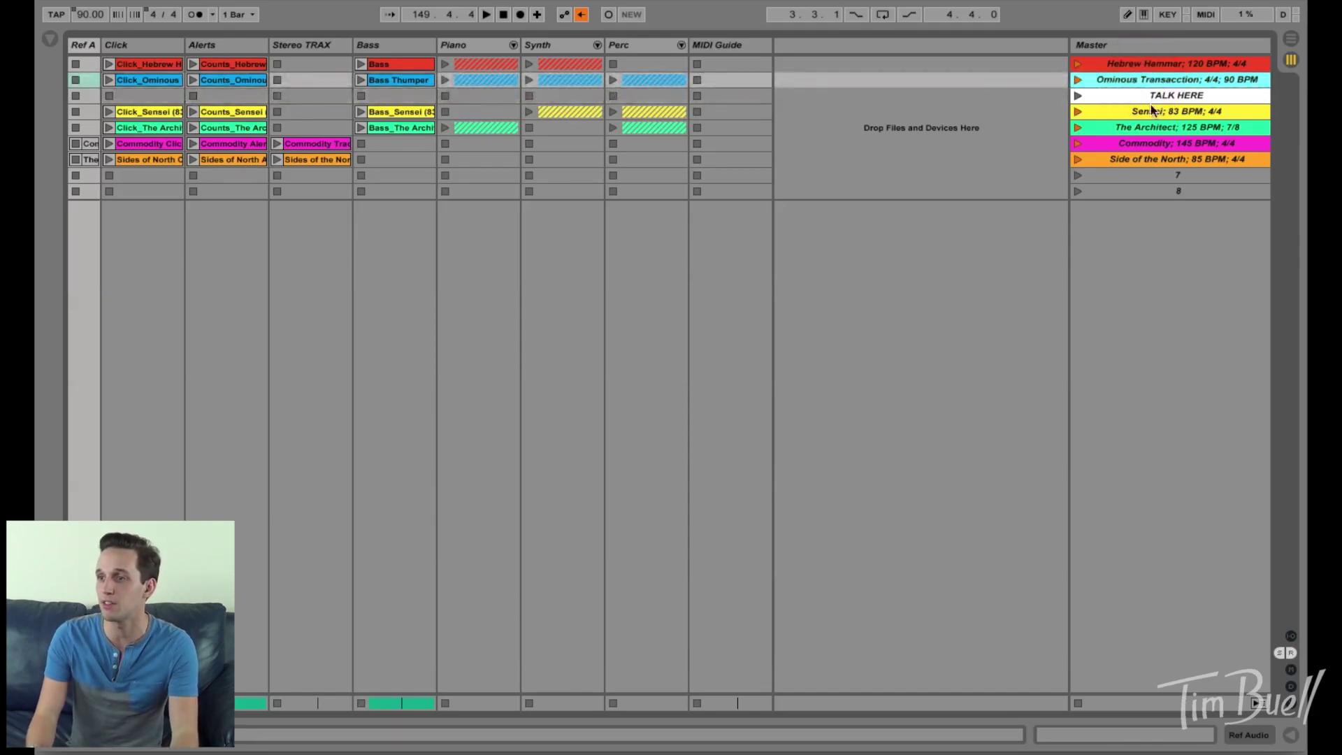
pyautogui.click(1157, 112)
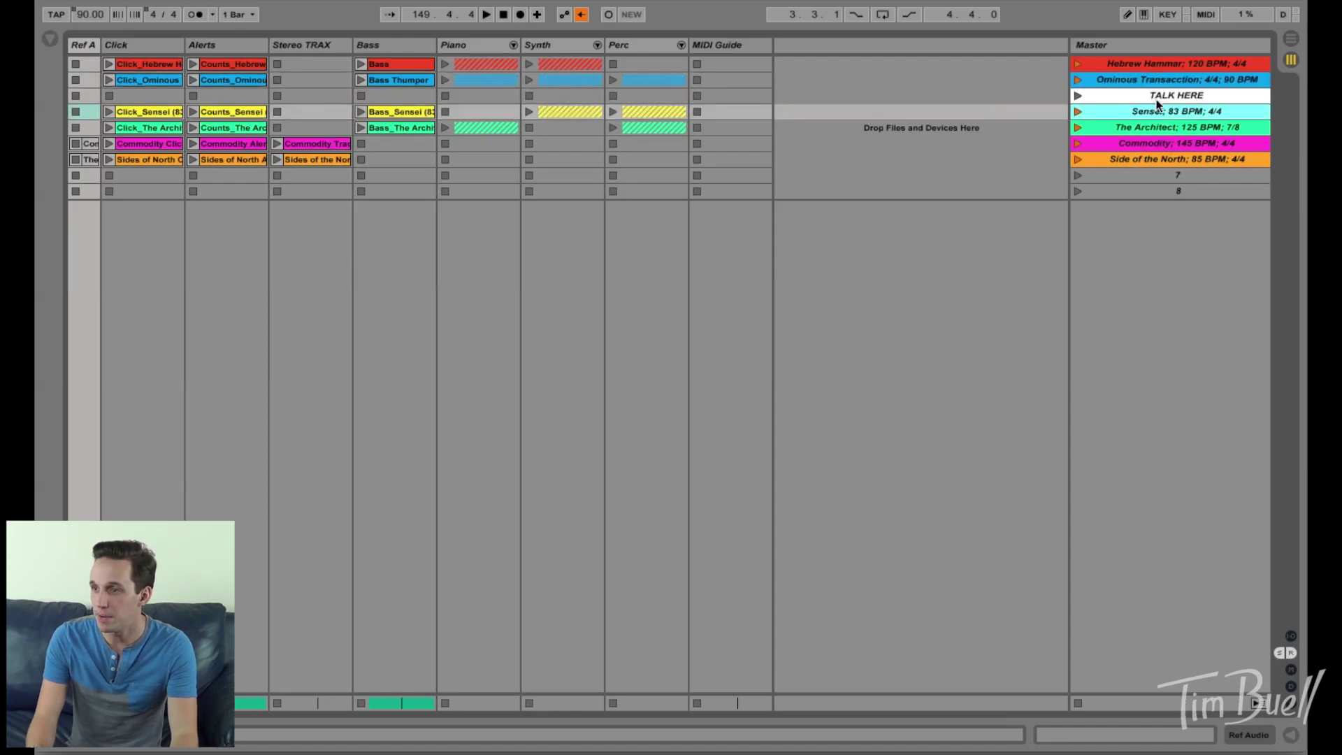
pyautogui.click(1157, 97)
pyautogui.click(1156, 258)
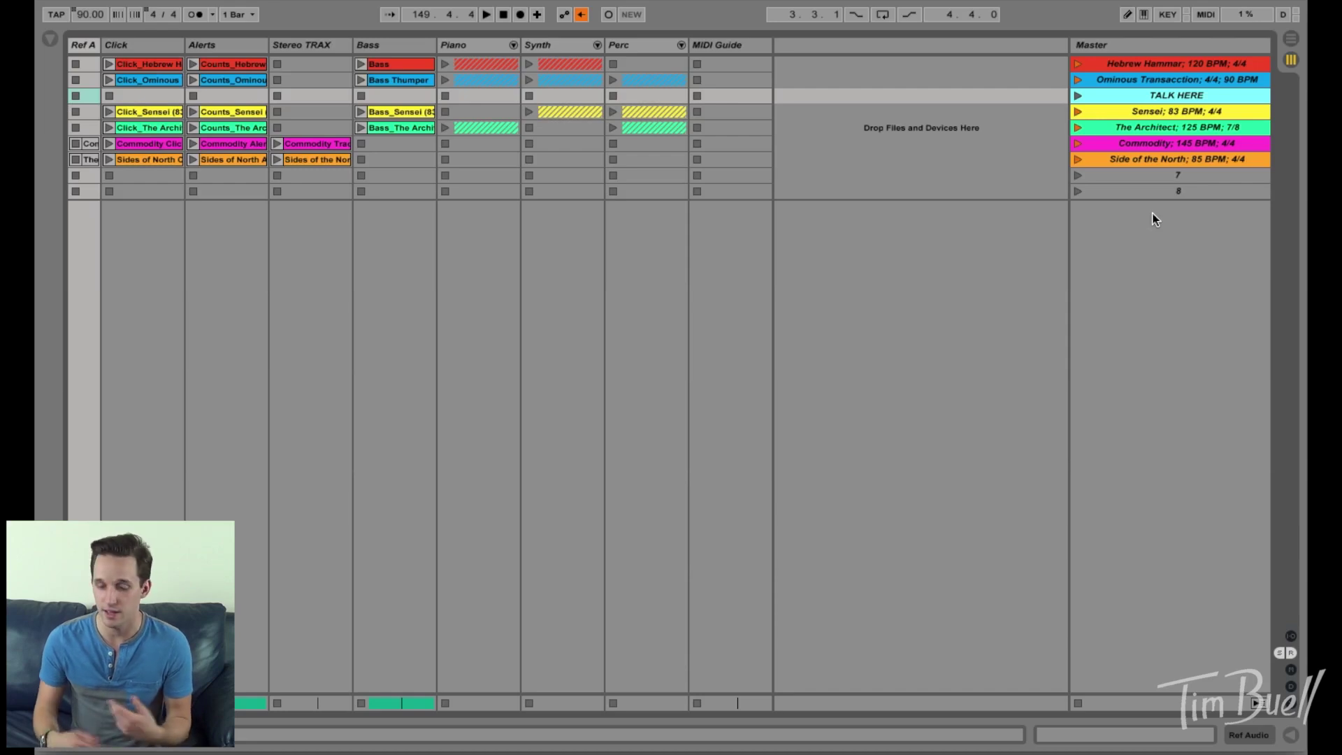
pyautogui.press('Down')
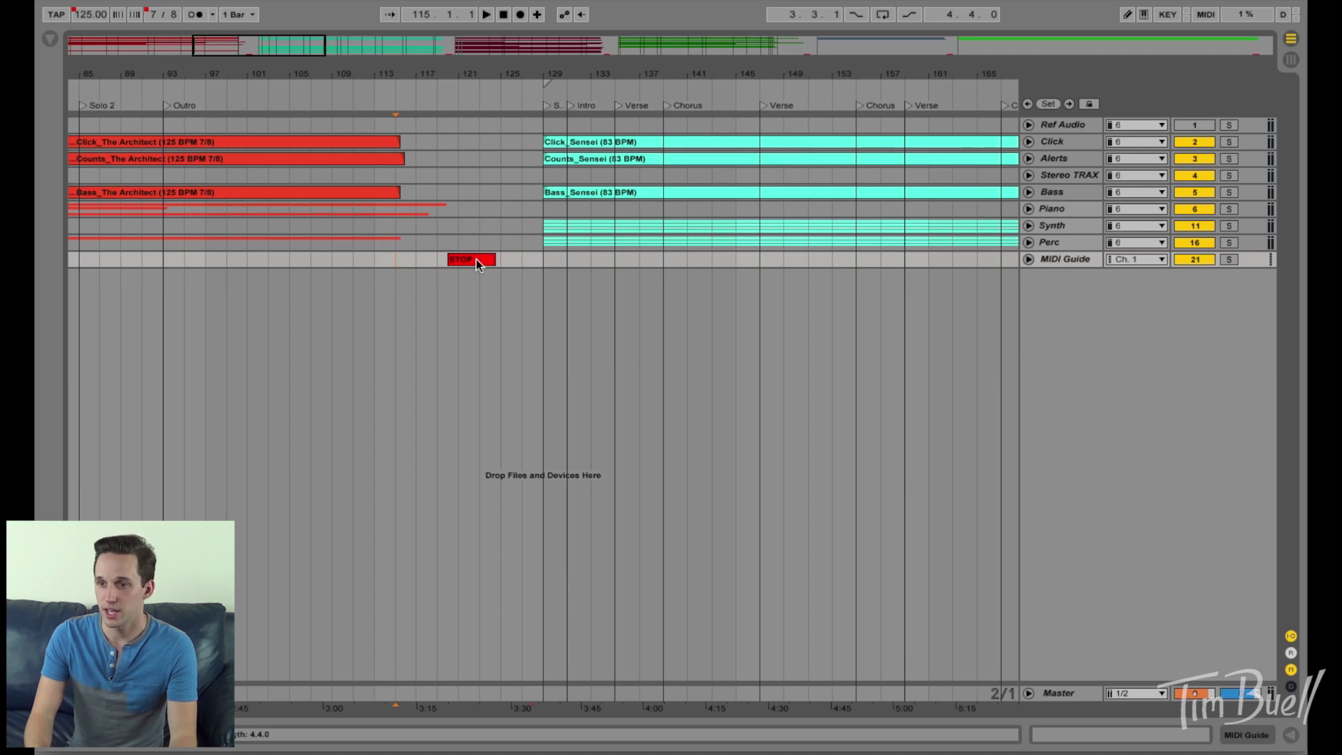
# - Place the insert marker at bar 117 on the MIDI Guide track
pyautogui.click(418, 263)
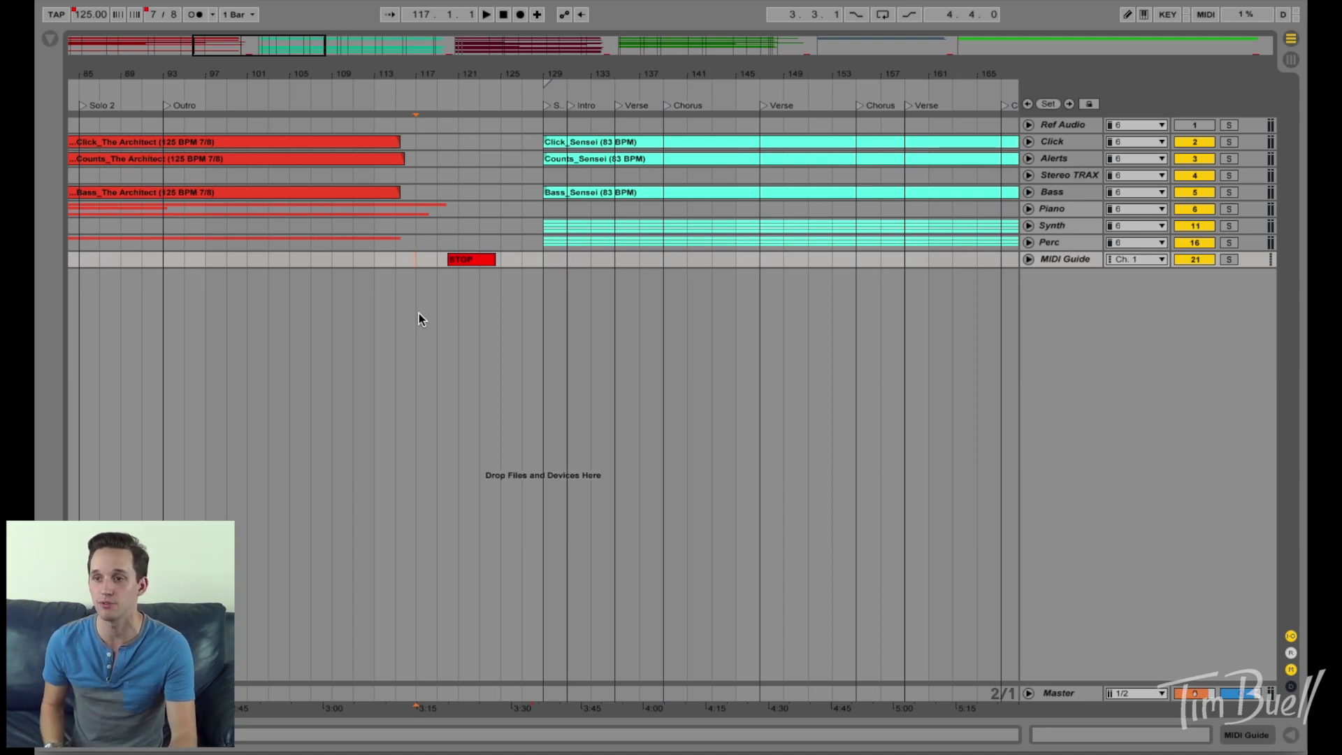
# - Play through the STOP clip from bar 117, then reset the insert marker to bar 117
pyautogui.press('space')
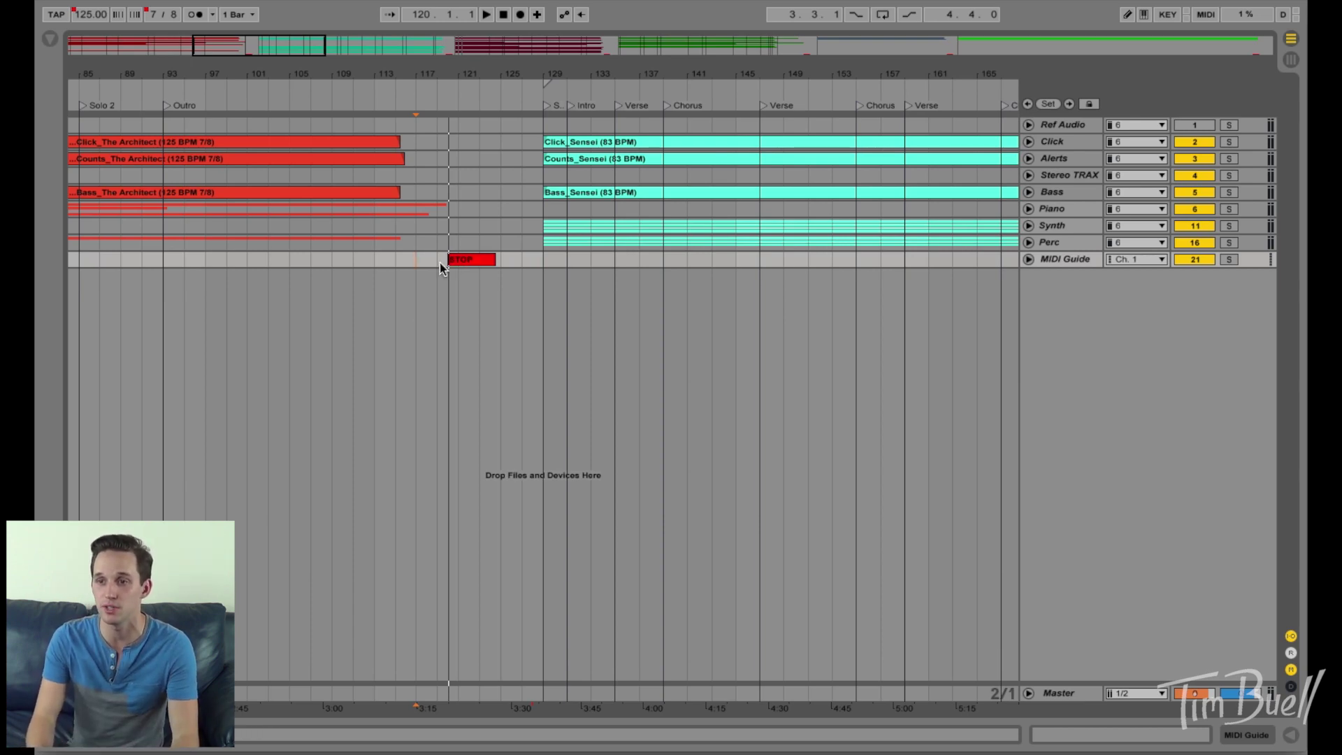
pyautogui.click(413, 265)
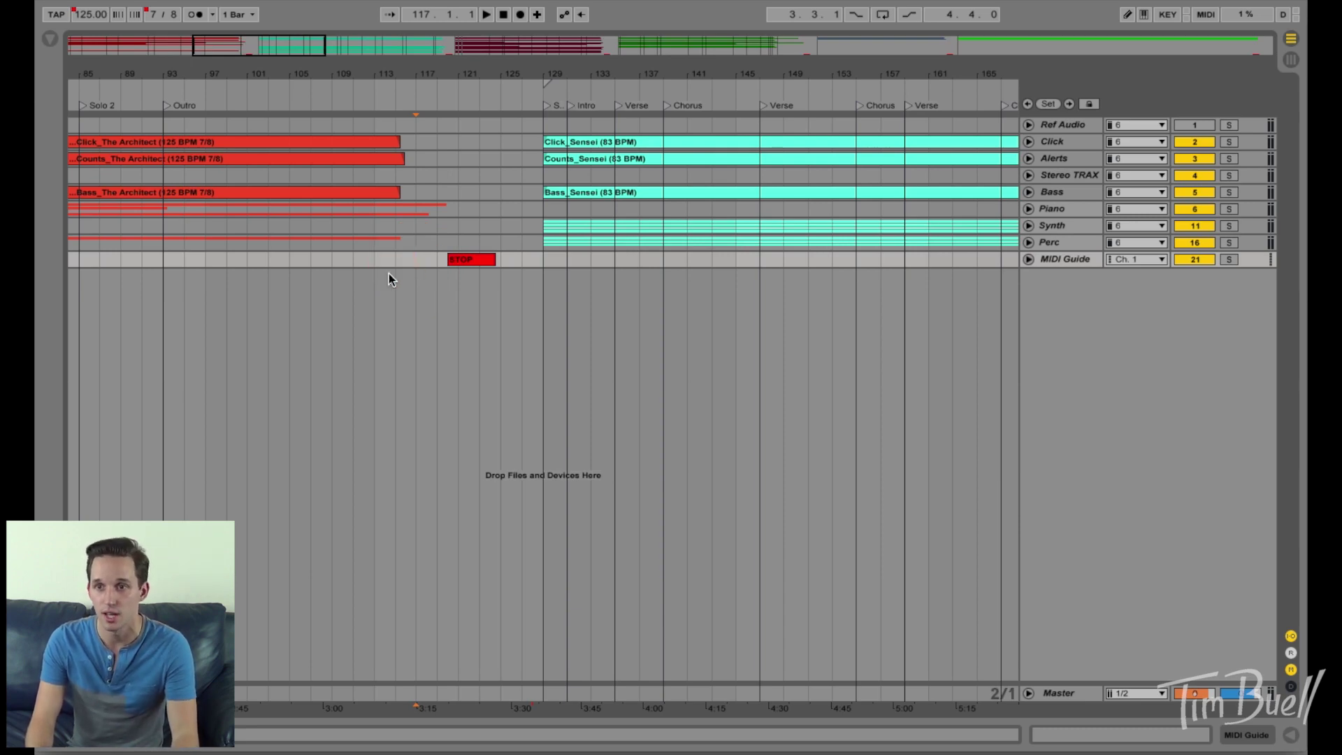
pyautogui.hscroll(-2, 175, 318)
# - Copy the STOP clip and create a bars 91–93 MIDI Guide clip holding a G3 note
pyautogui.click(504, 260)
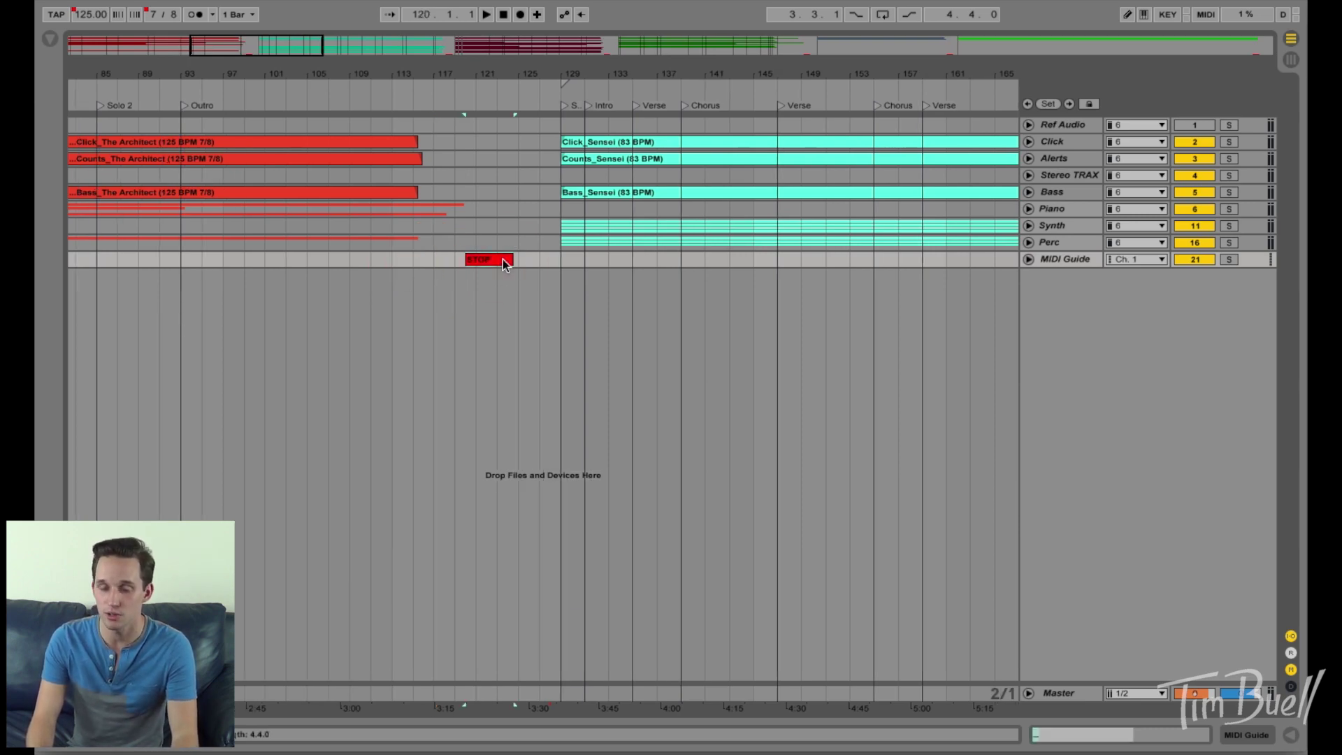
pyautogui.press('super+c')
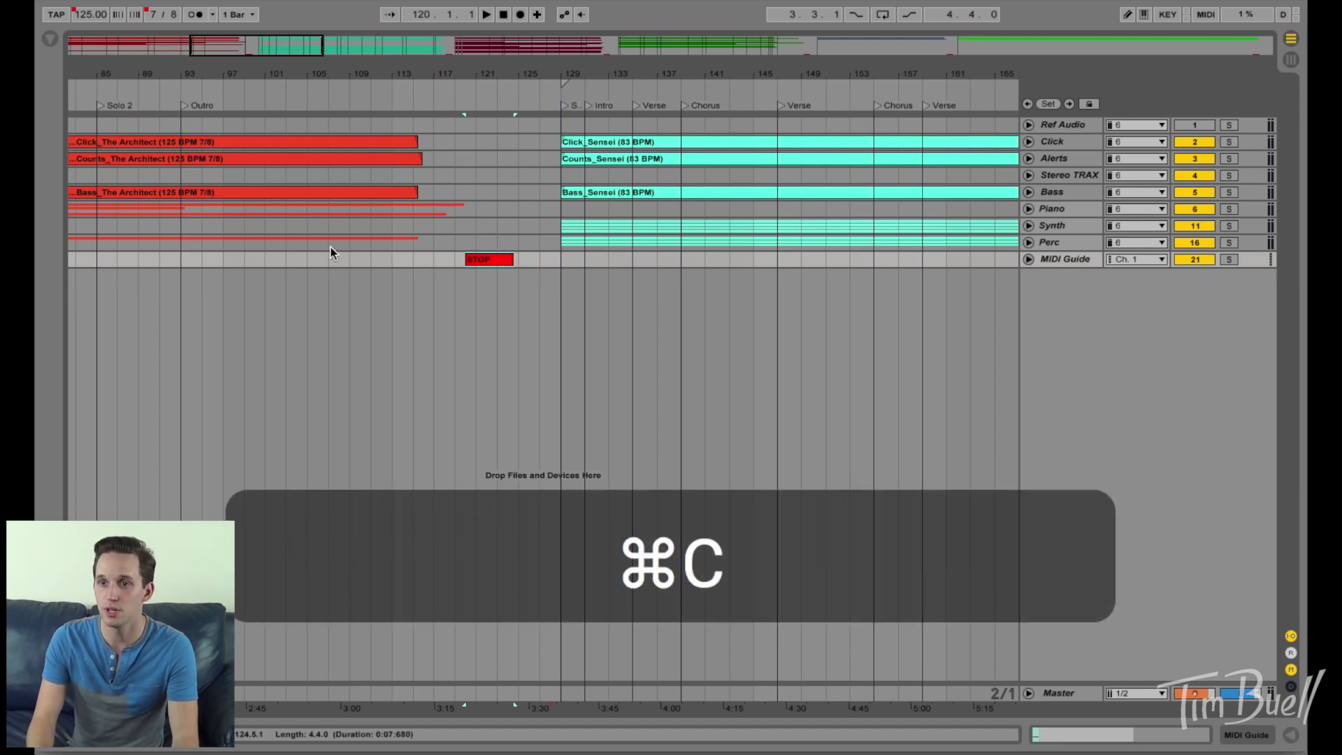
pyautogui.hscroll(-10, 329, 259)
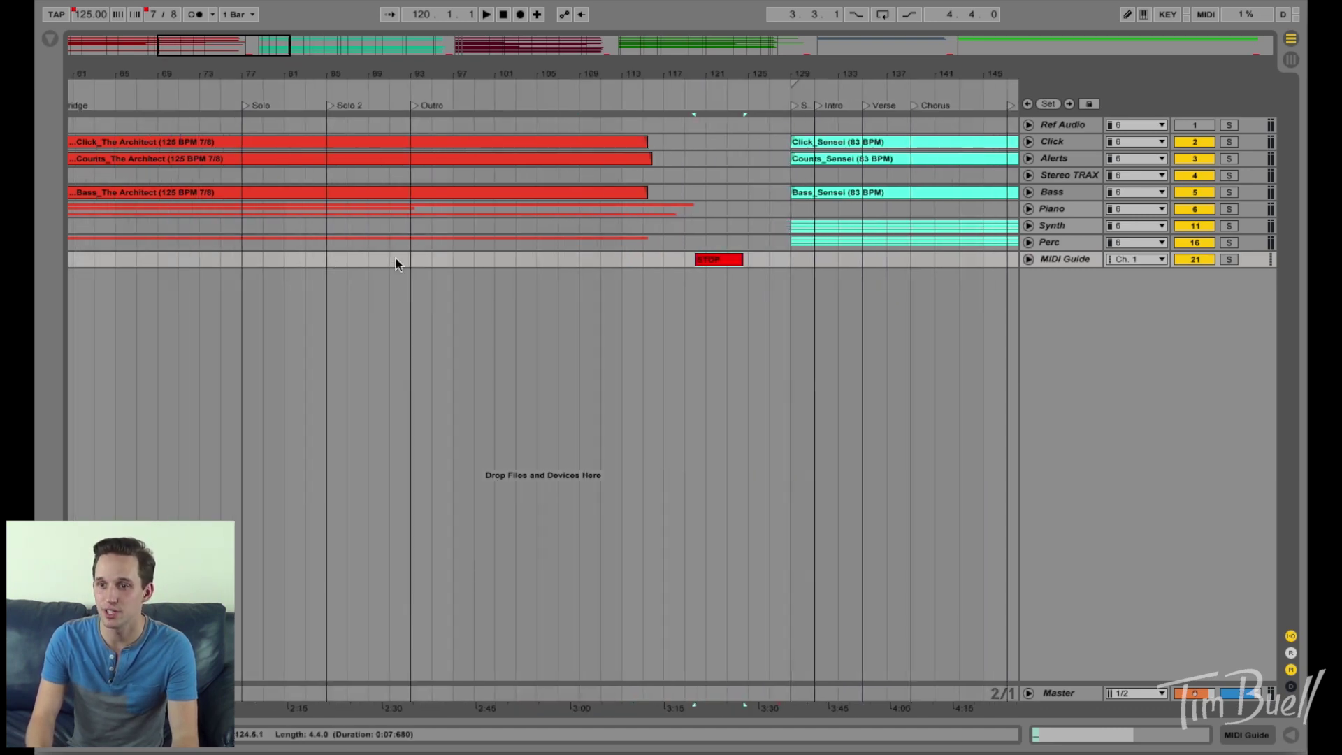
pyautogui.click(1029, 259)
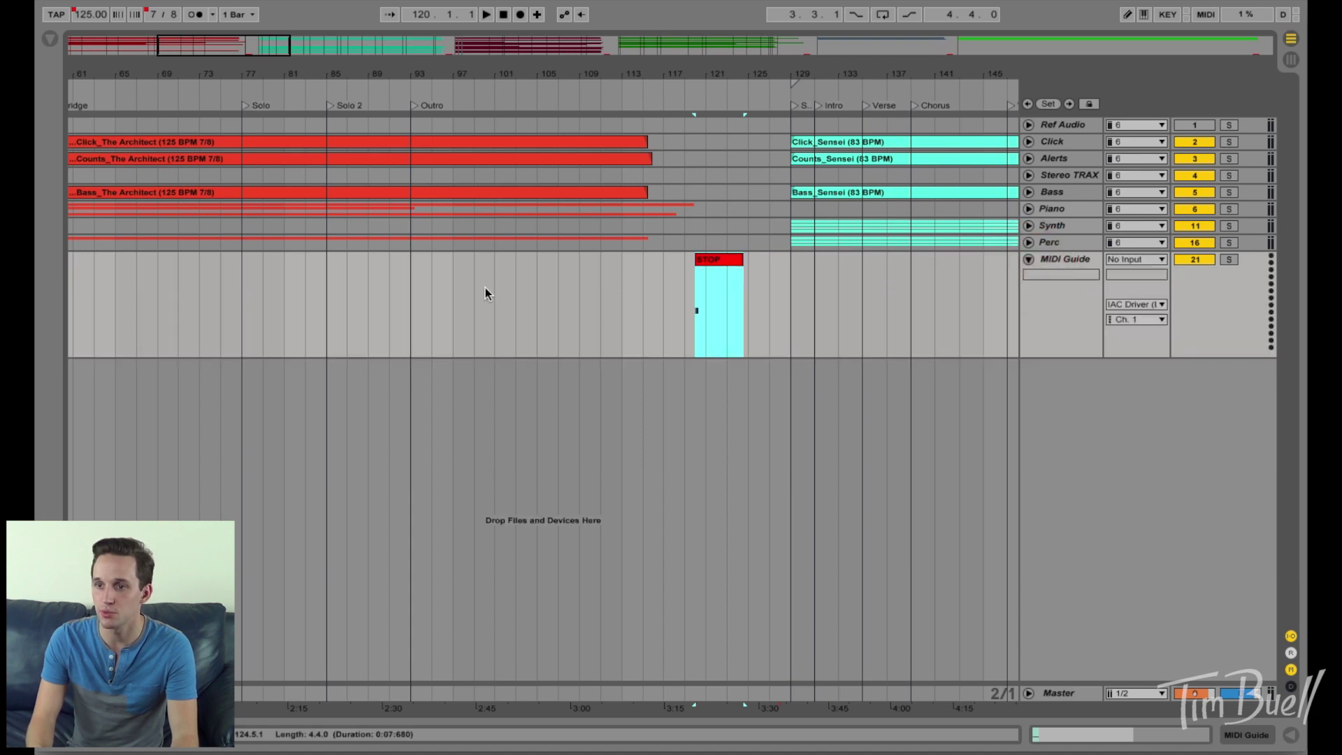
pyautogui.moveTo(386, 293); pyautogui.dragTo(418, 301)
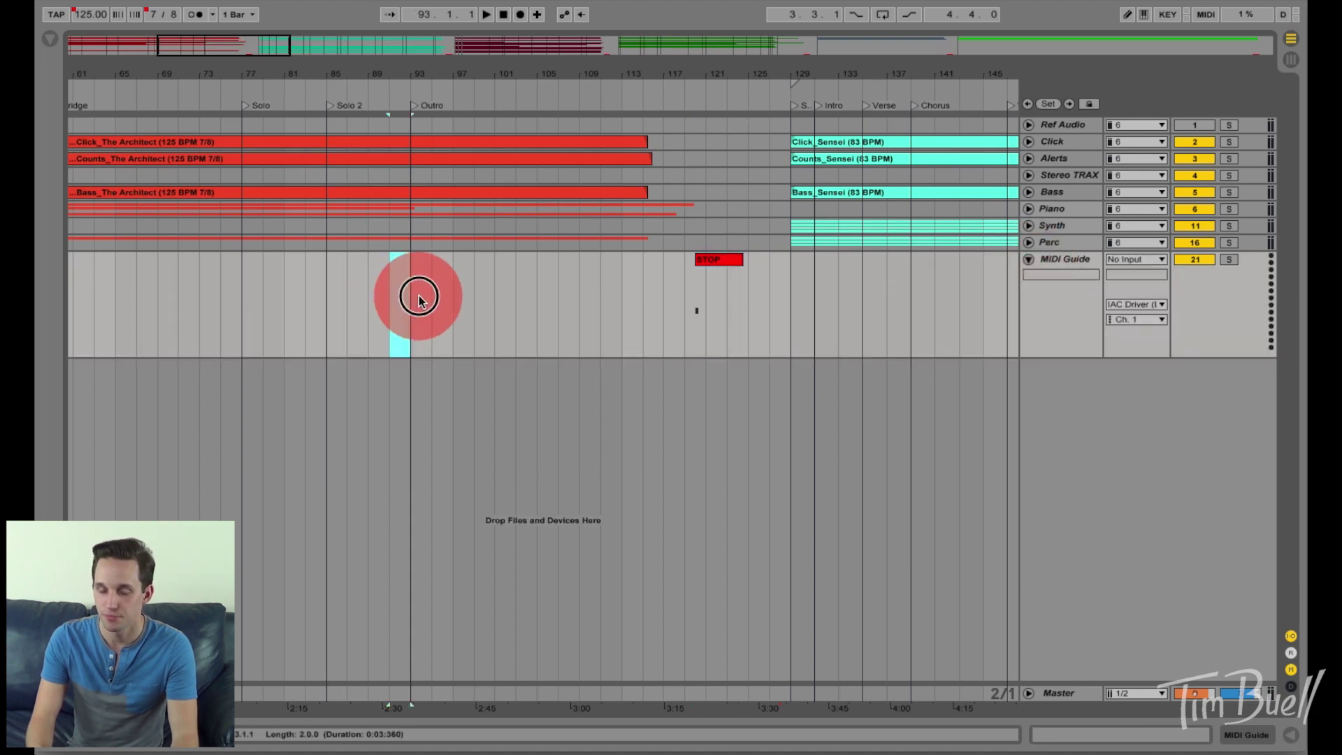
pyautogui.press('shift+super+m')
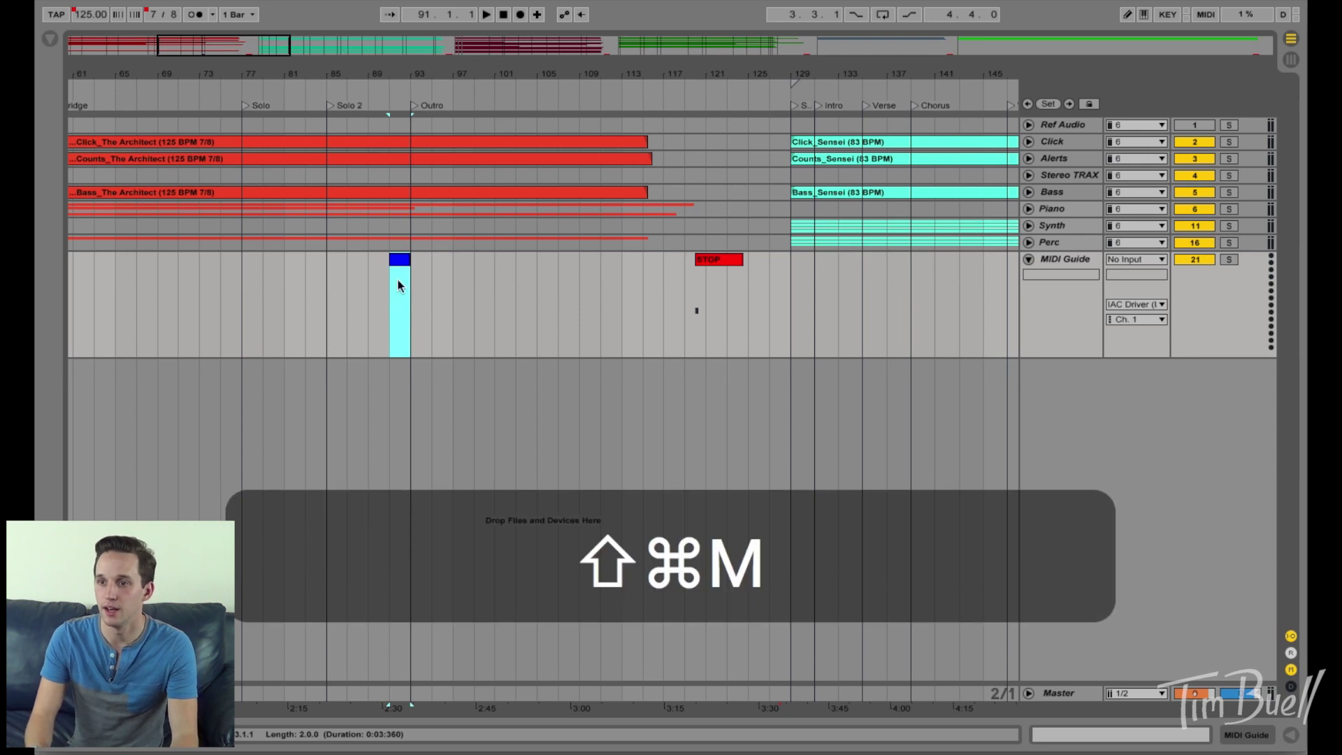
pyautogui.doubleClick(399, 261)
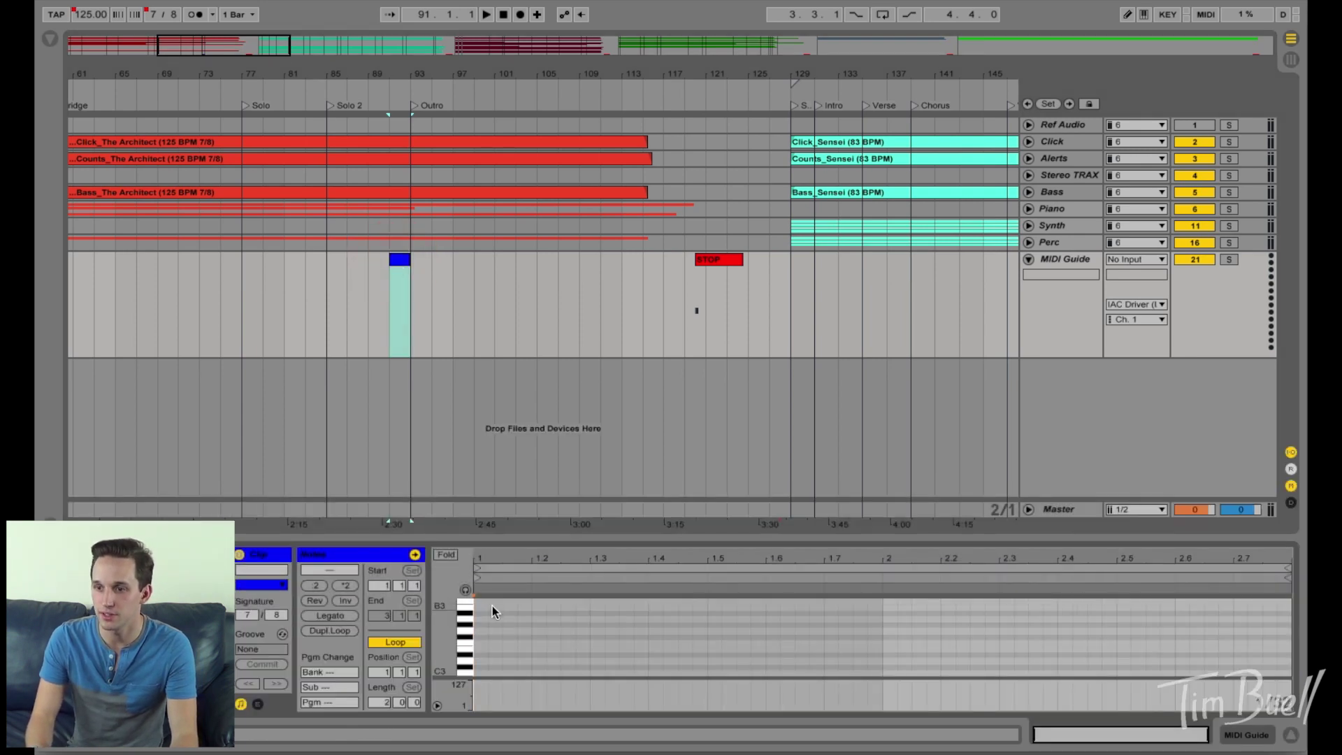
pyautogui.press('b')
pyautogui.click(482, 628)
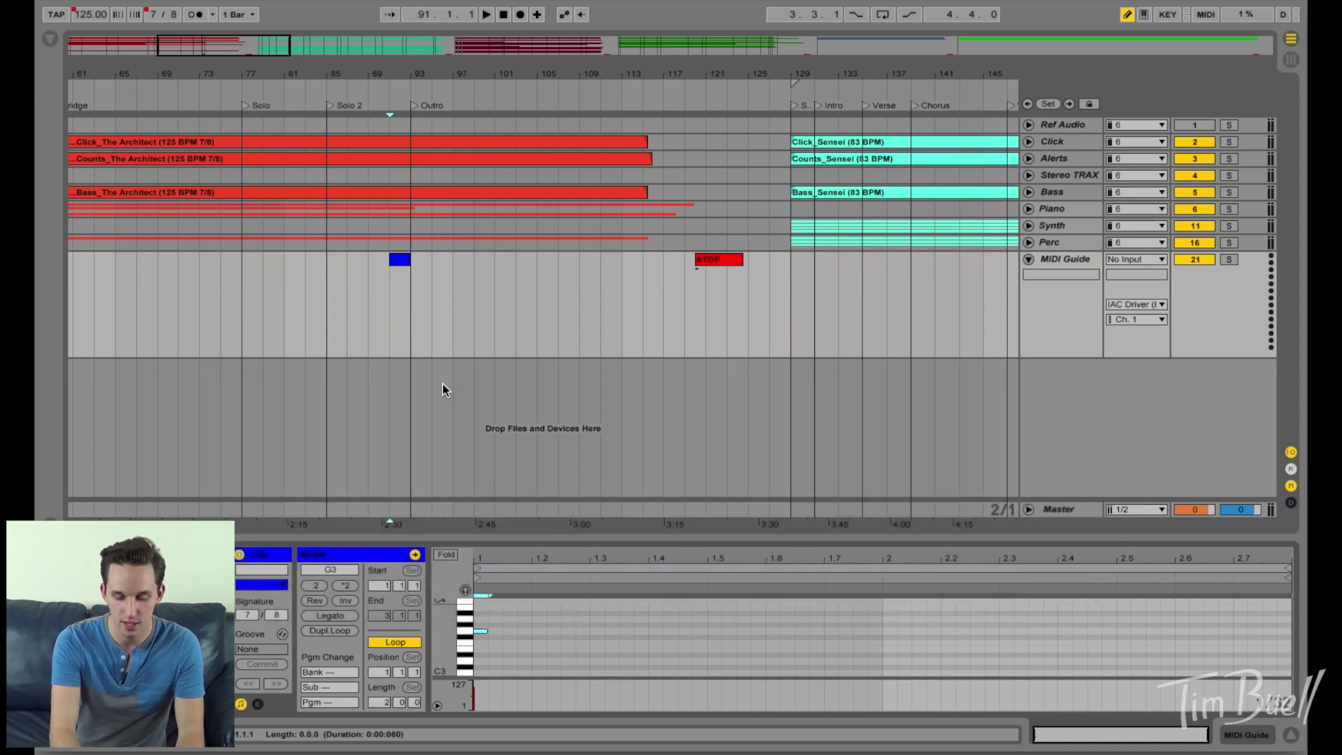
pyautogui.press('alt+super+l')
# - From bar 89, map the guide note to the previous-locator jump in MIDI Map Mode and play
pyautogui.click(372, 315)
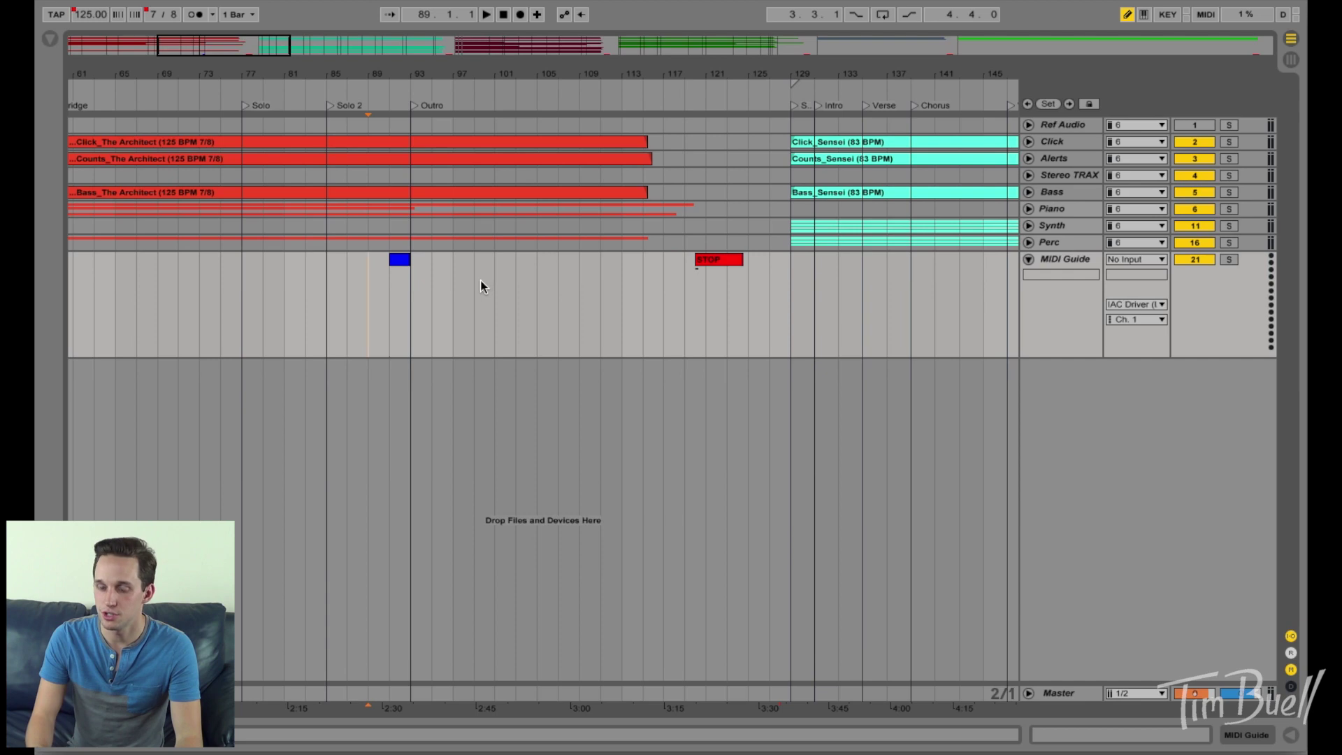
pyautogui.press('super+m')
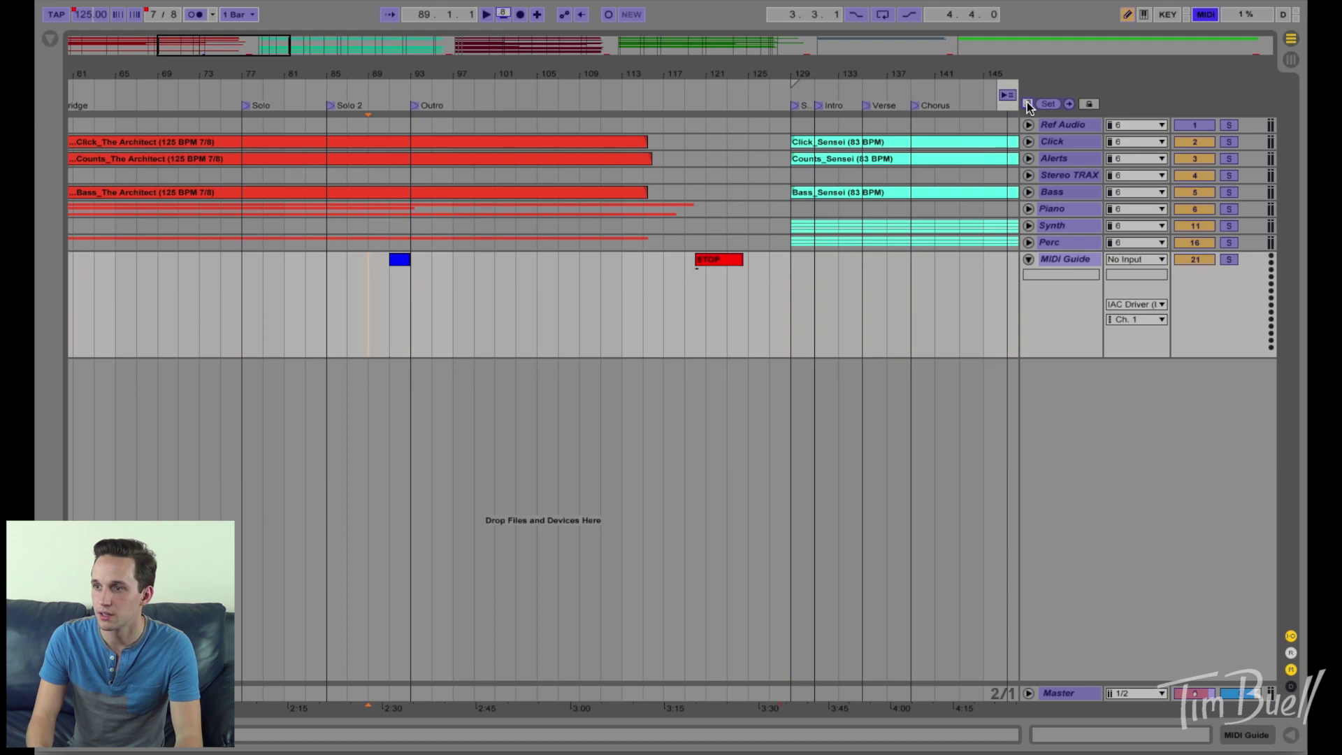
pyautogui.click(1027, 102)
pyautogui.press('space')
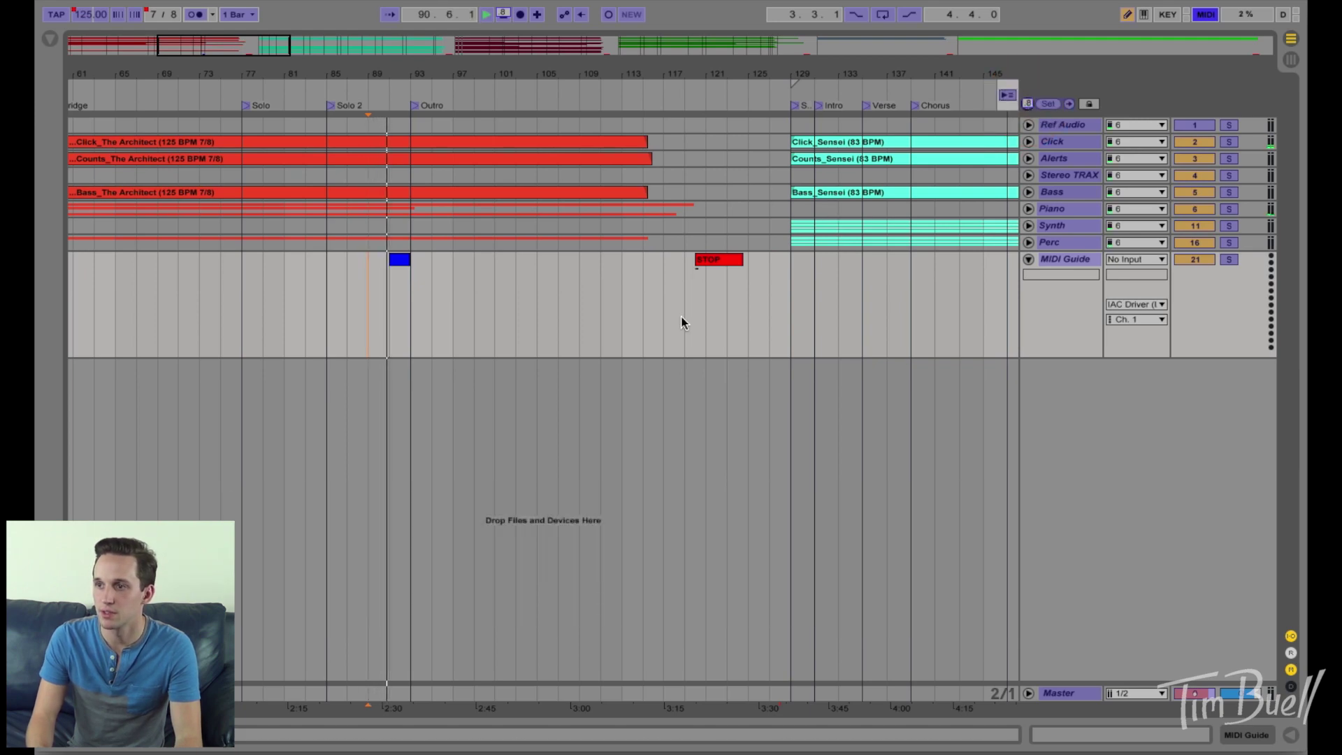
# - Exit MIDI Map Mode, zoom in, and play from bar 85 through the guide clip to bar 95
pyautogui.press('space')
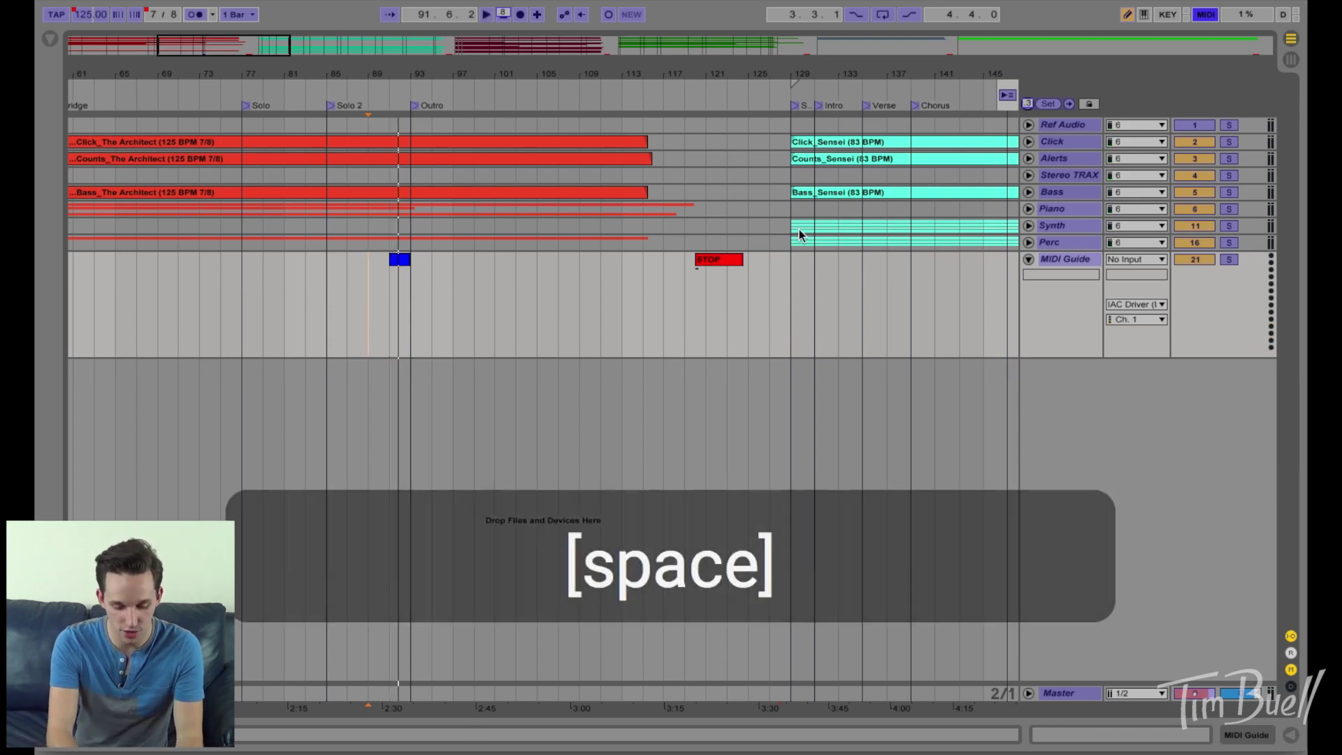
pyautogui.press('super+m')
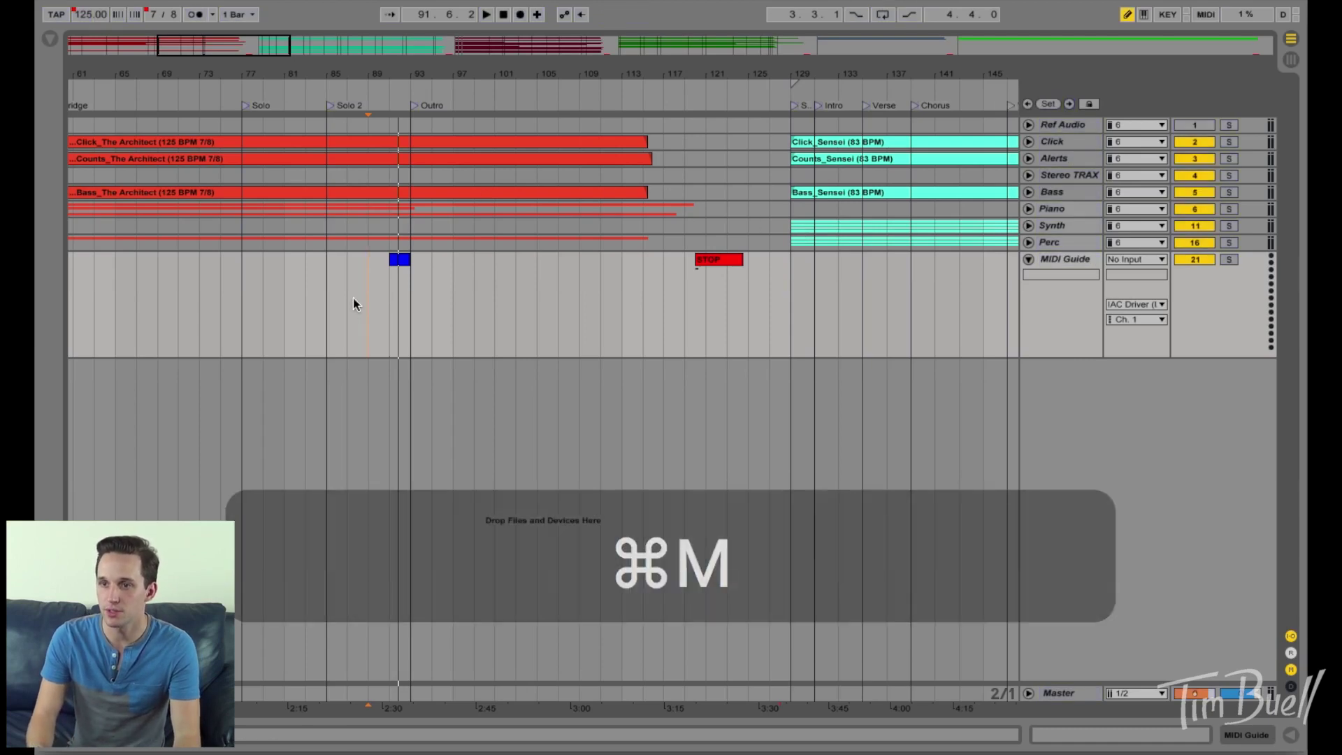
pyautogui.click(354, 297)
pyautogui.hotkey('shift', '+')
pyautogui.hotkey('shift', '+')
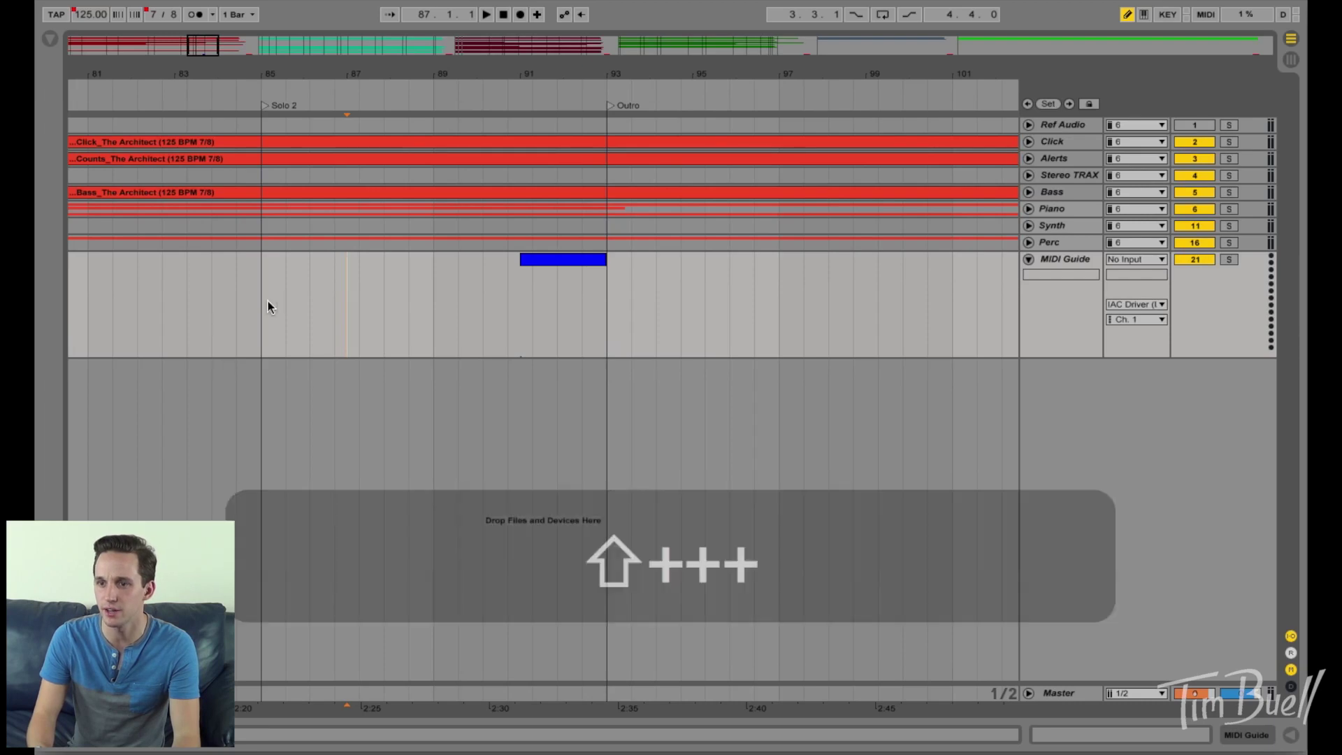
pyautogui.click(261, 300)
pyautogui.press('space')
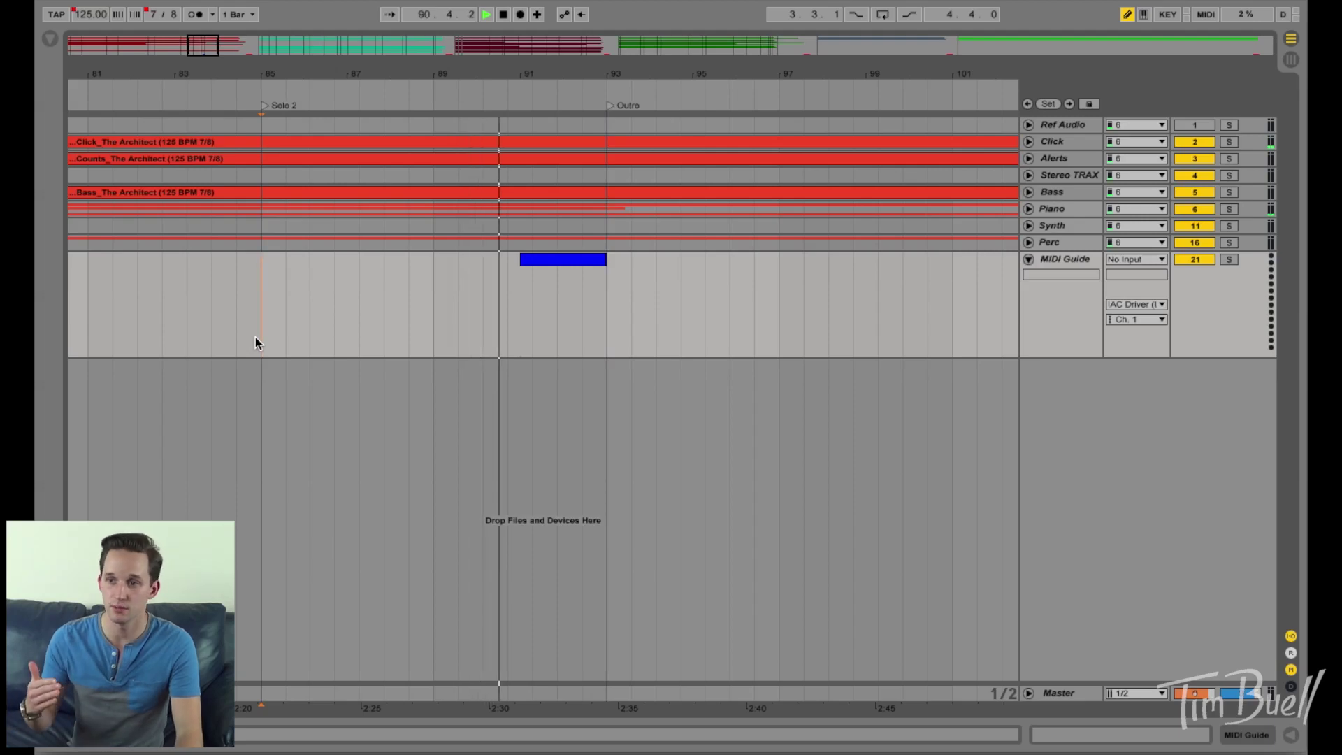
pyautogui.press('z')
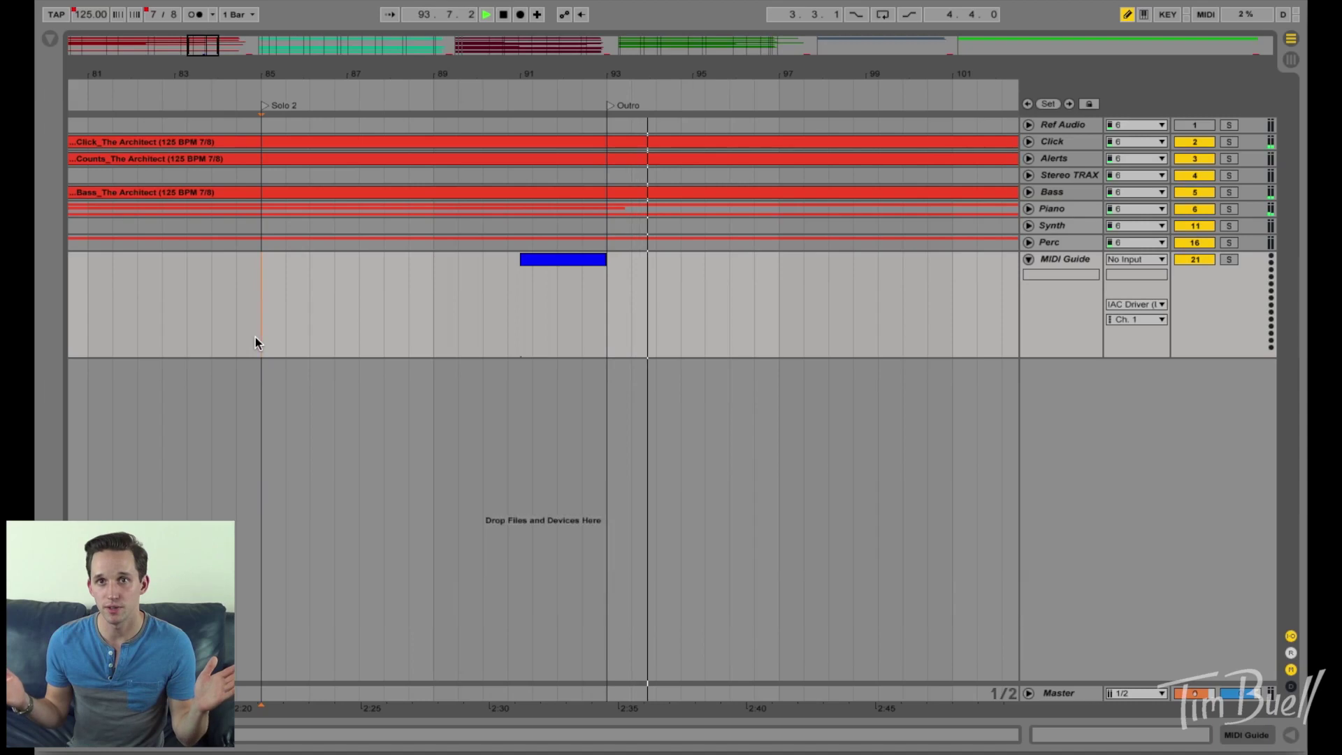
pyautogui.press('space')
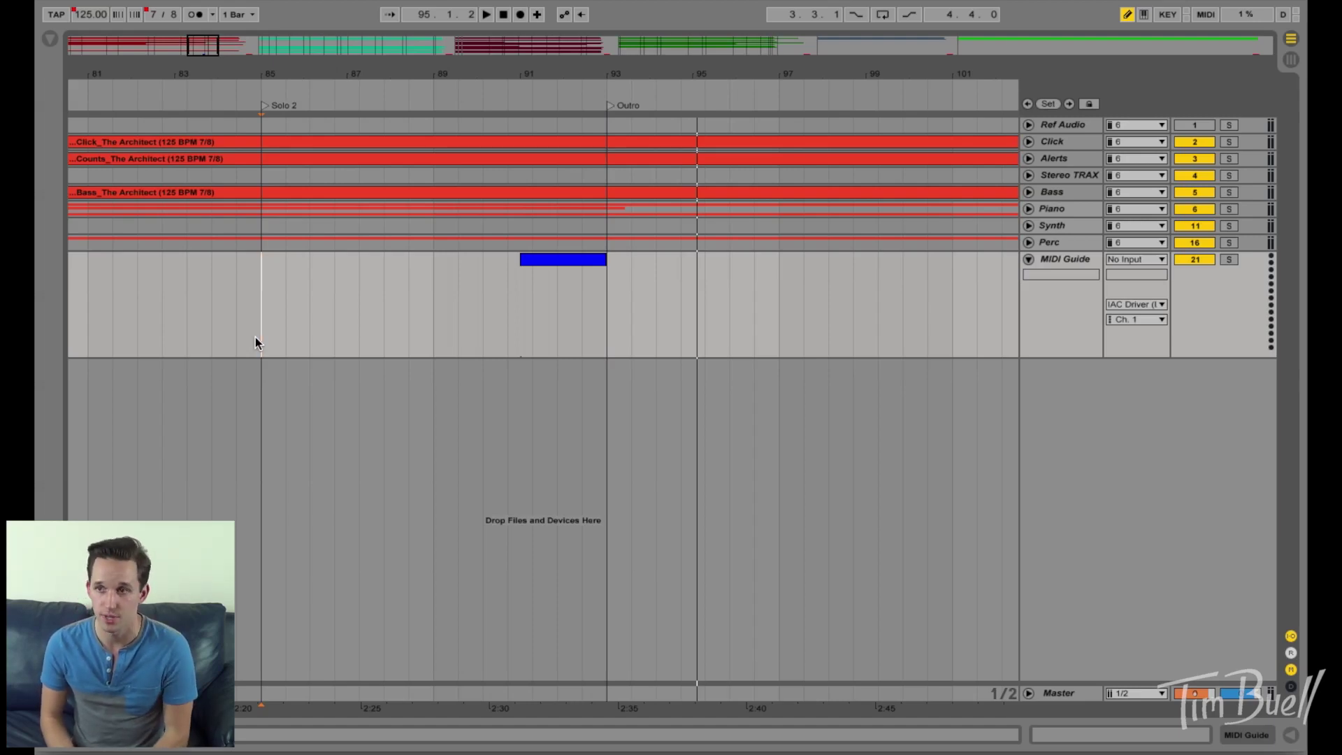
pyautogui.press('-')
pyautogui.press('-')
pyautogui.press('-')
pyautogui.press('-')
pyautogui.press('-')
pyautogui.press('-')
pyautogui.press('-')
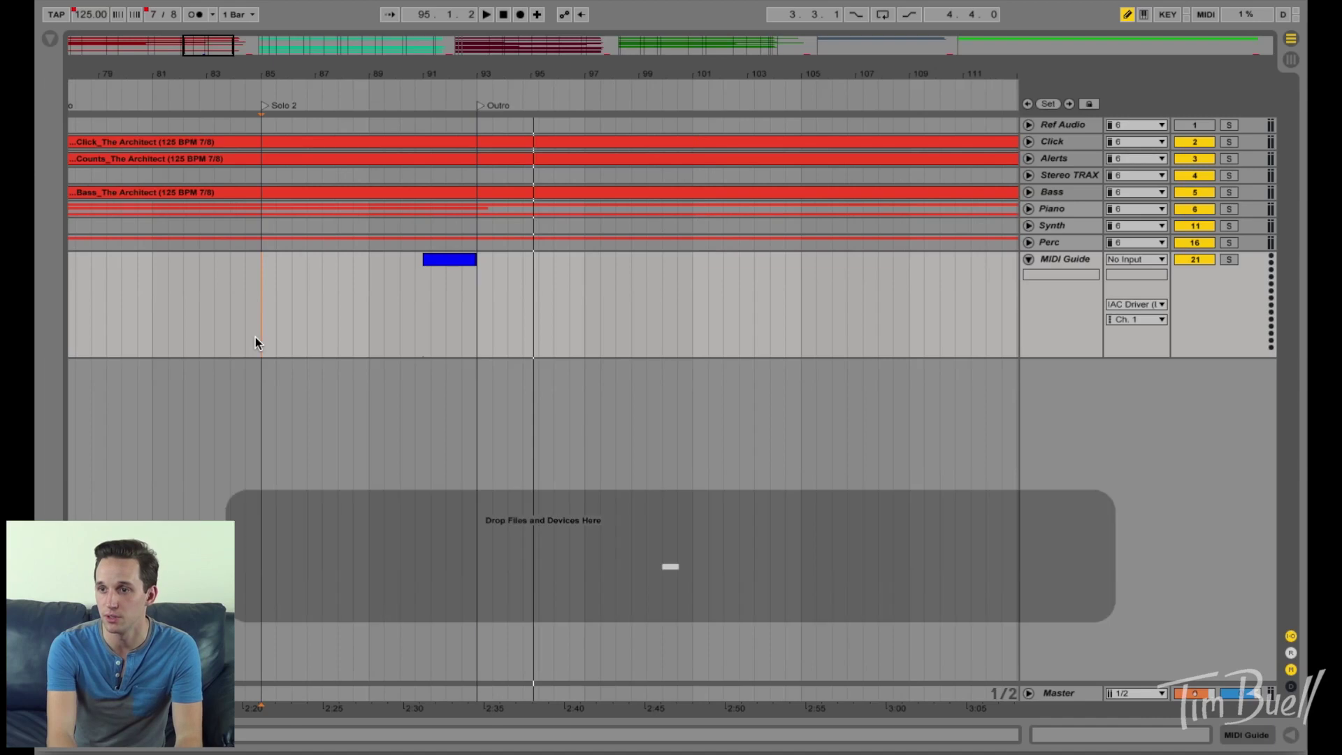
pyautogui.press('-')
pyautogui.press('-')
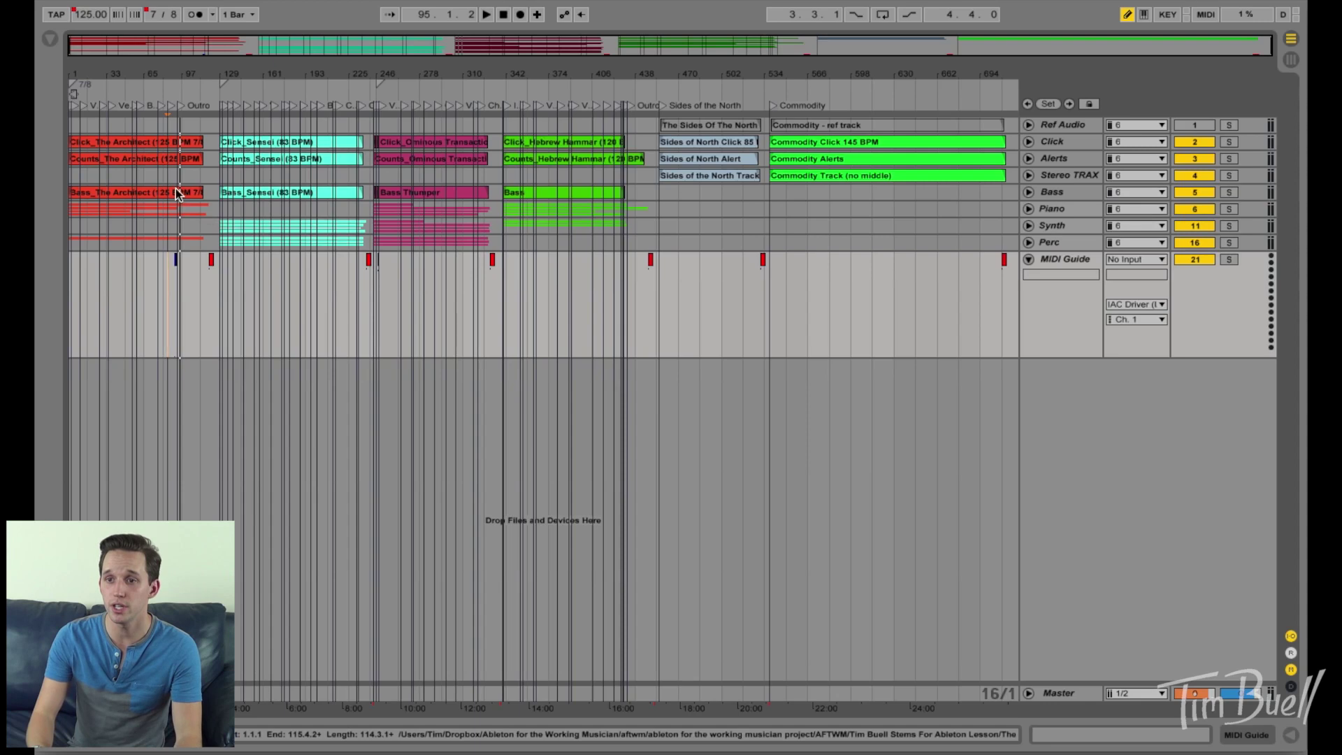
pyautogui.hotkey('shift', '+')
pyautogui.hotkey('shift', '+')
pyautogui.hotkey('shift', '+')
pyautogui.hotkey('shift', '+')
pyautogui.hotkey('shift', '+')
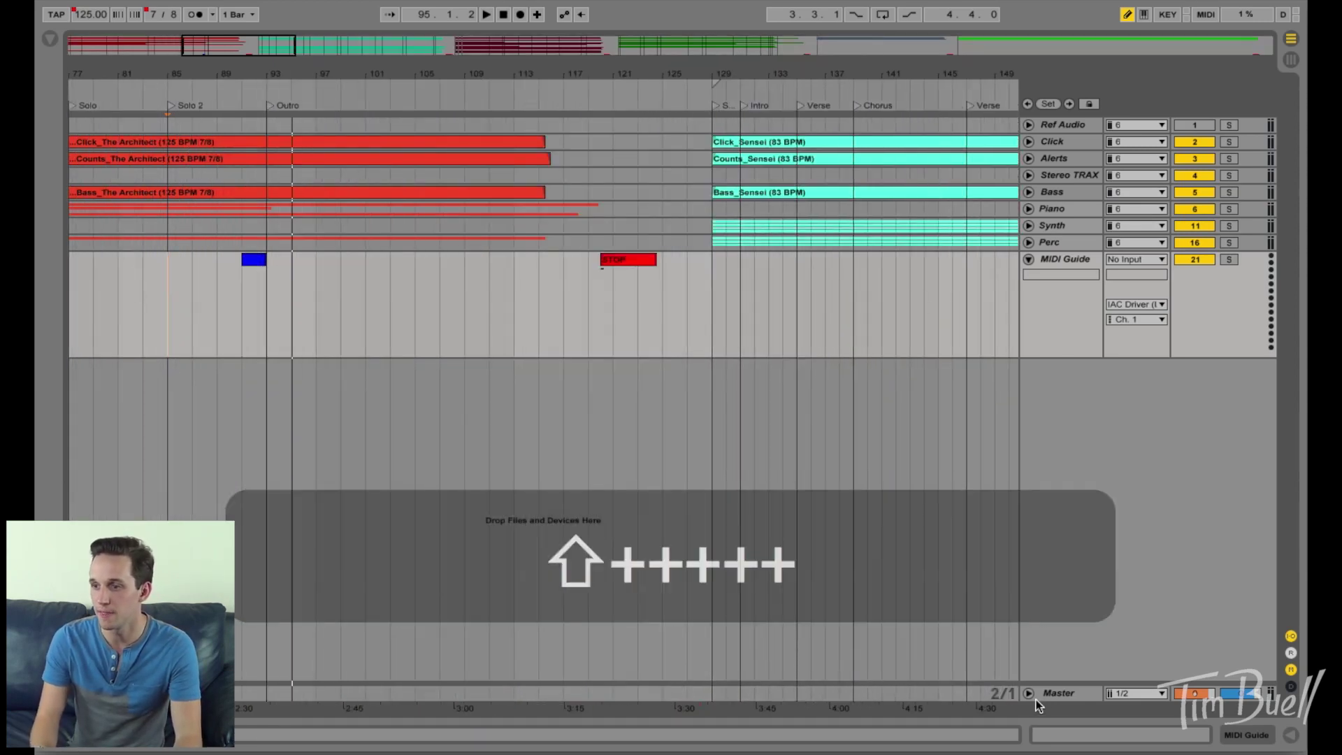
pyautogui.click(1029, 693)
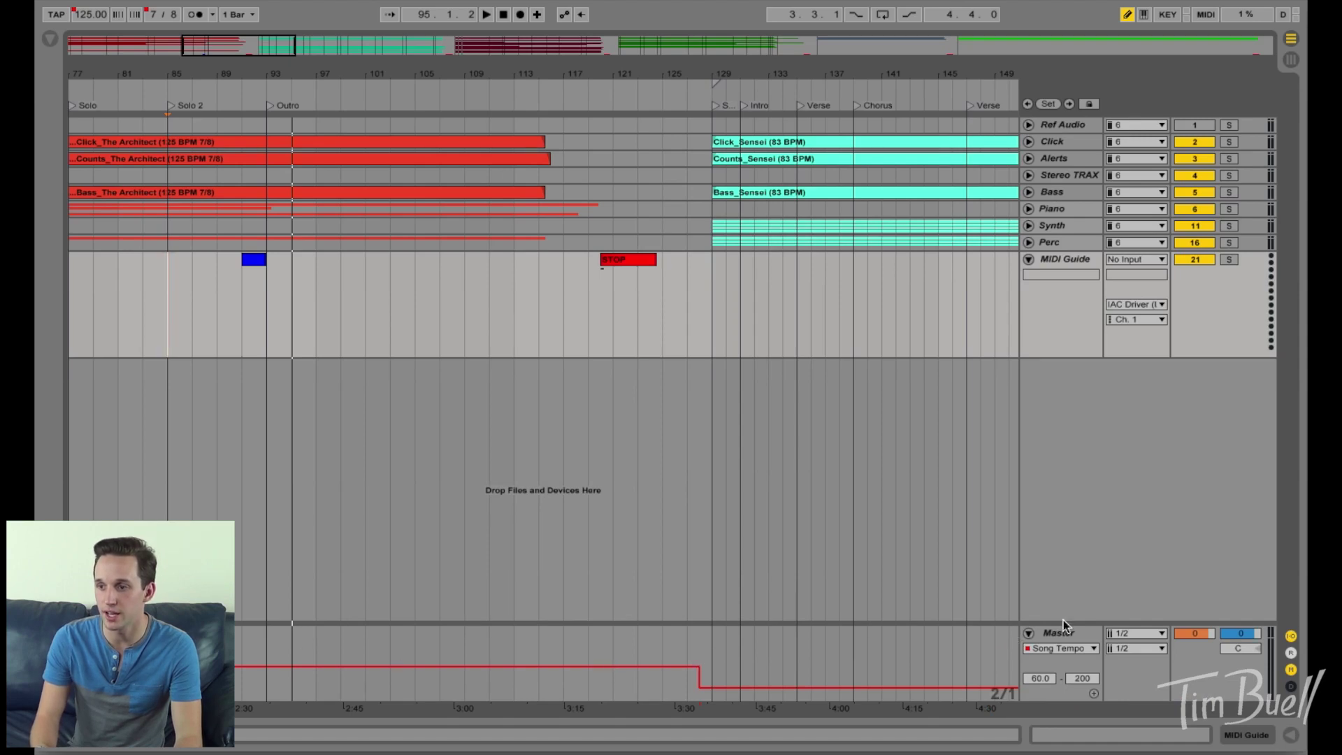
pyautogui.click(1028, 633)
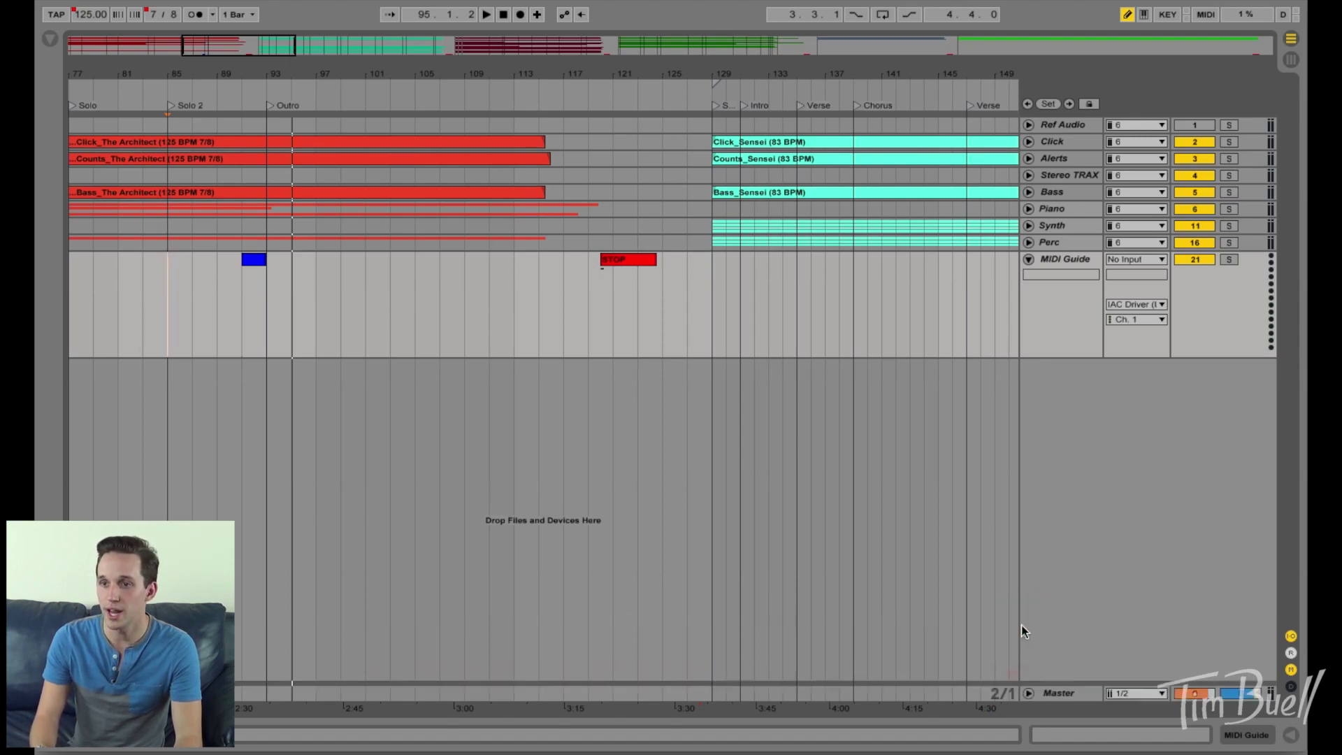
pyautogui.click(266, 125)
pyautogui.moveTo(267, 124); pyautogui.dragTo(506, 325)
pyautogui.press('shift+super')
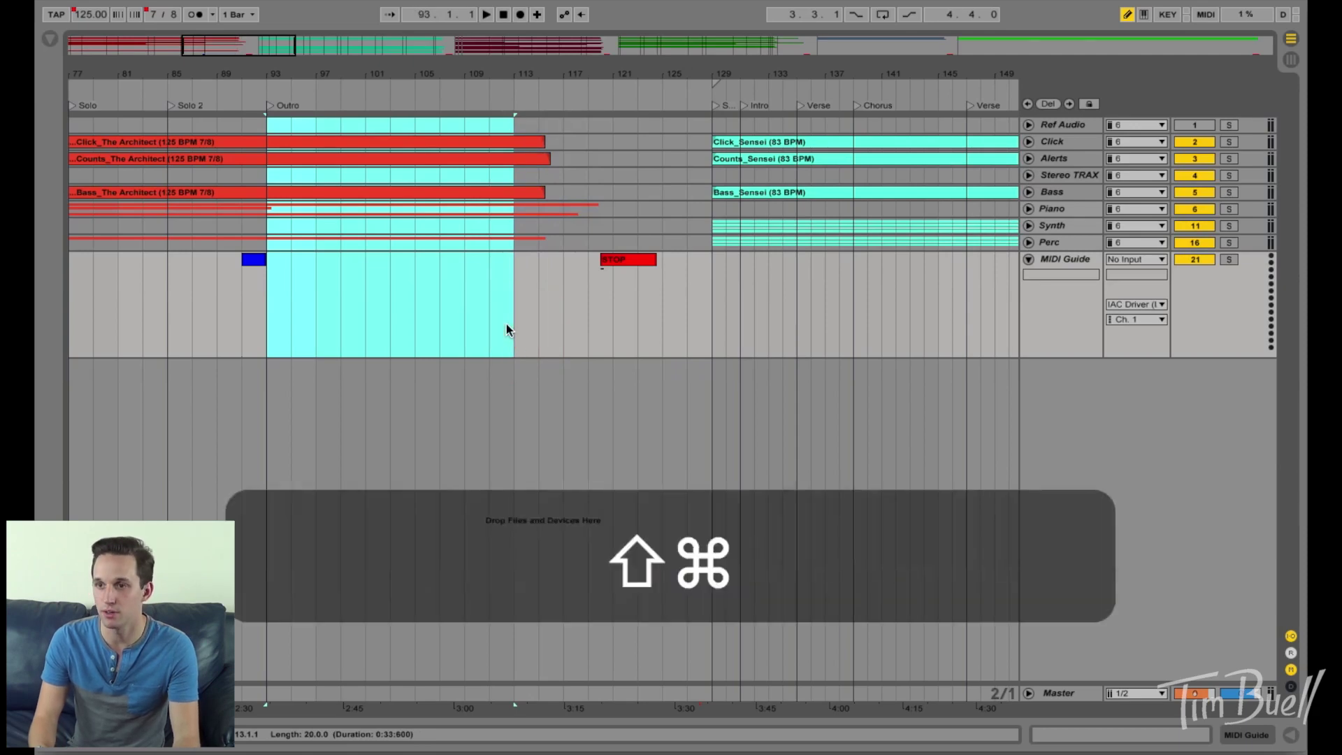
pyautogui.press('shift+super')
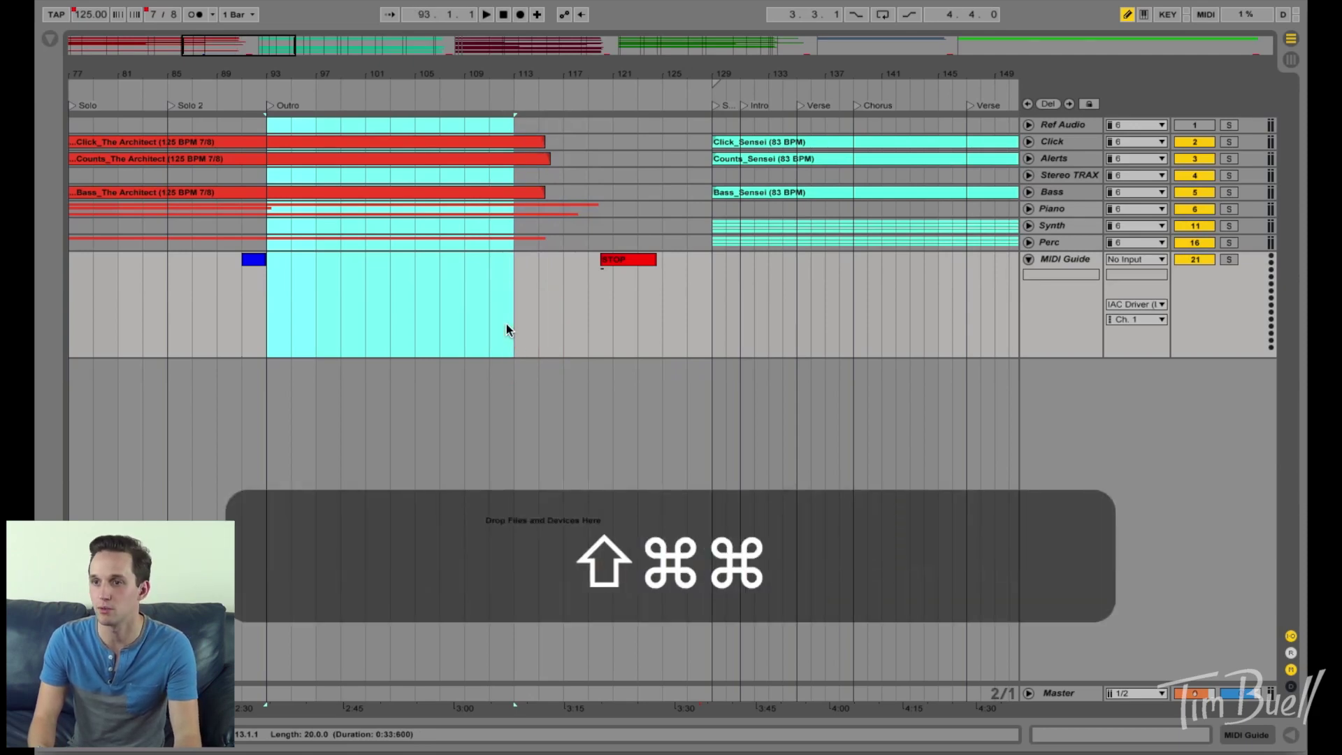
pyautogui.press('super+e')
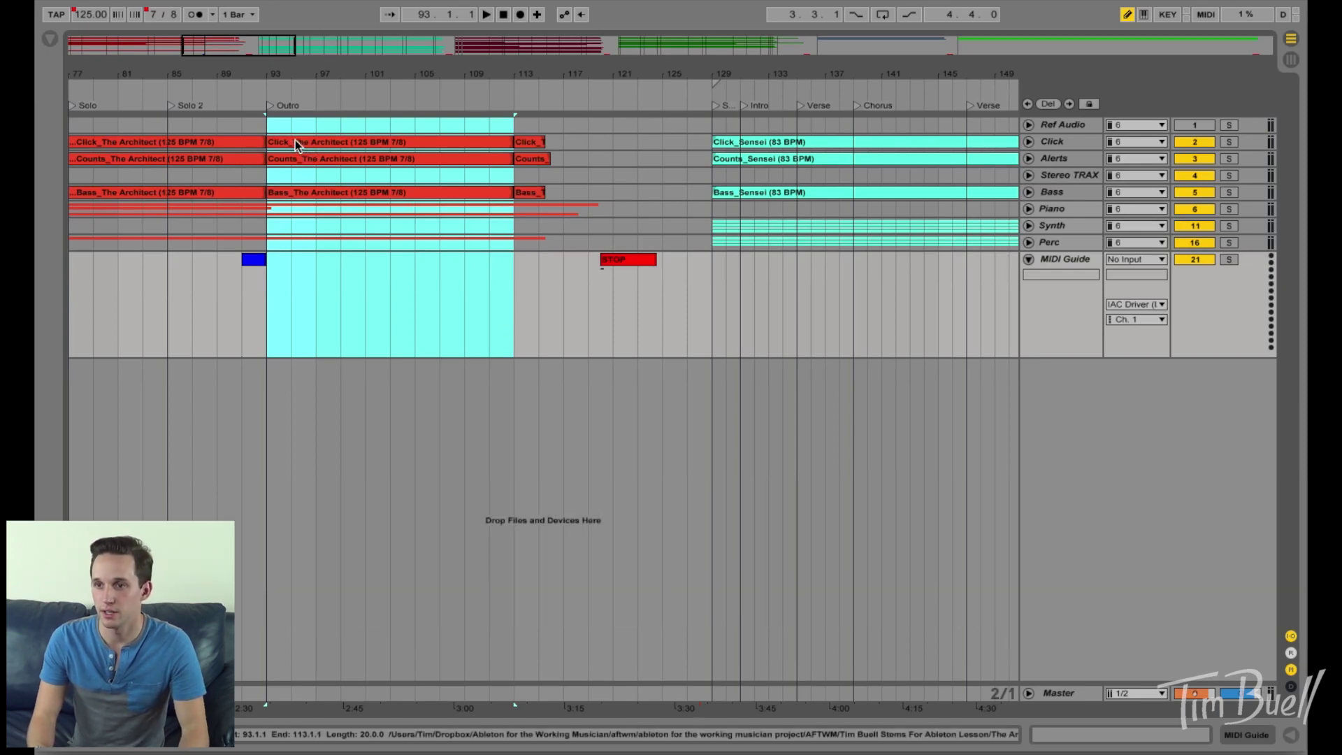
pyautogui.press('super+c')
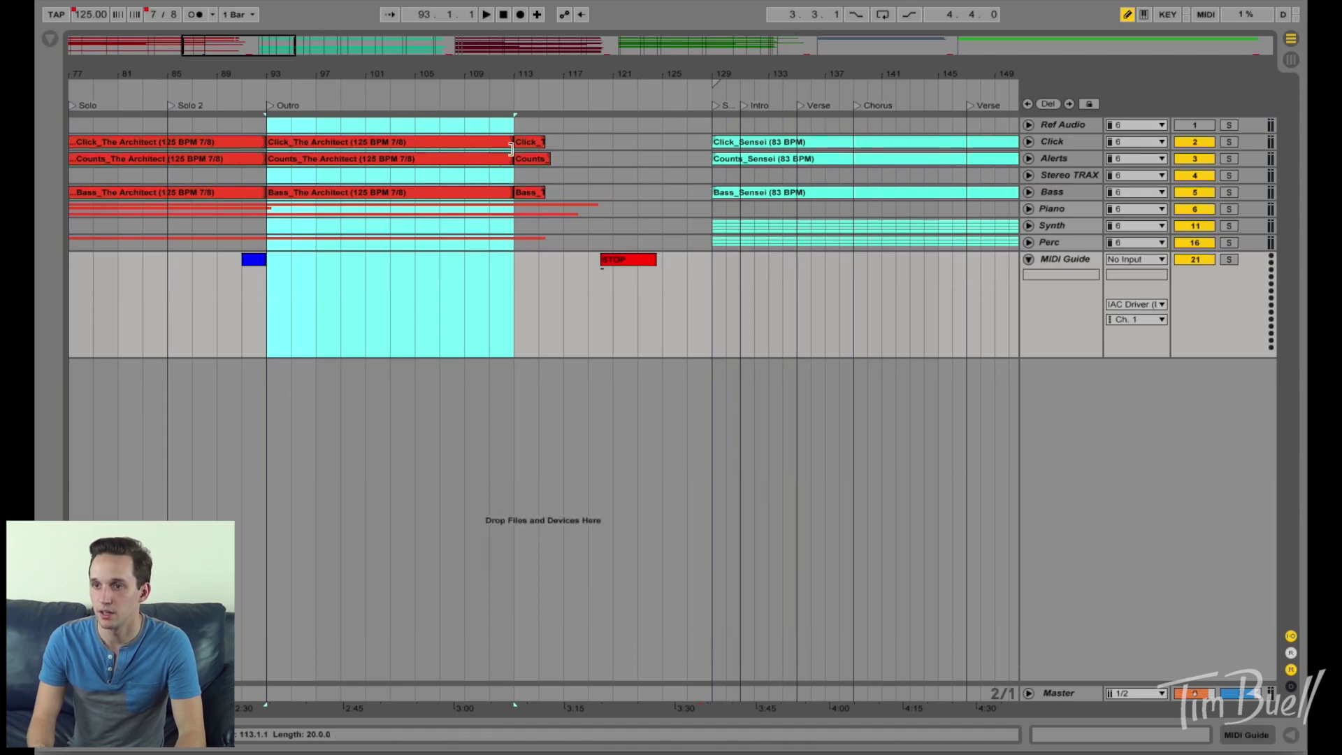
pyautogui.click(510, 142)
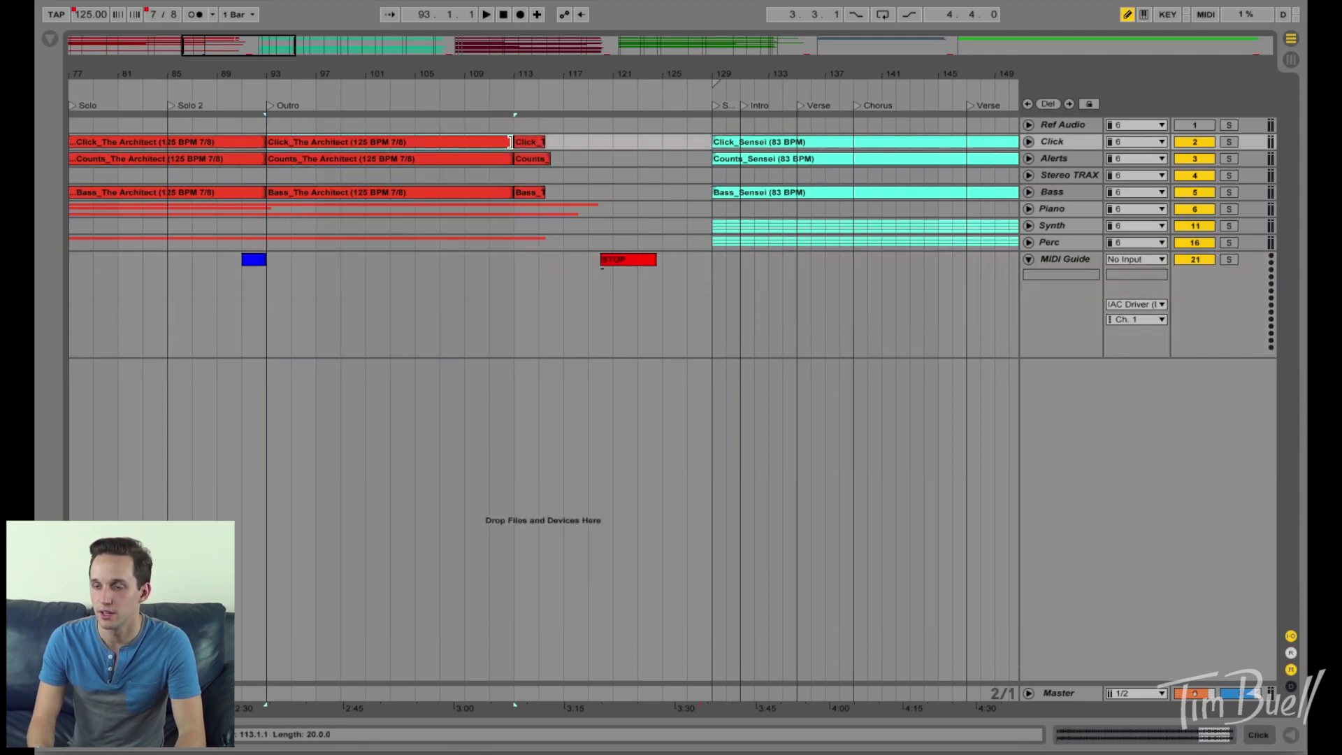
pyautogui.press('super+v')
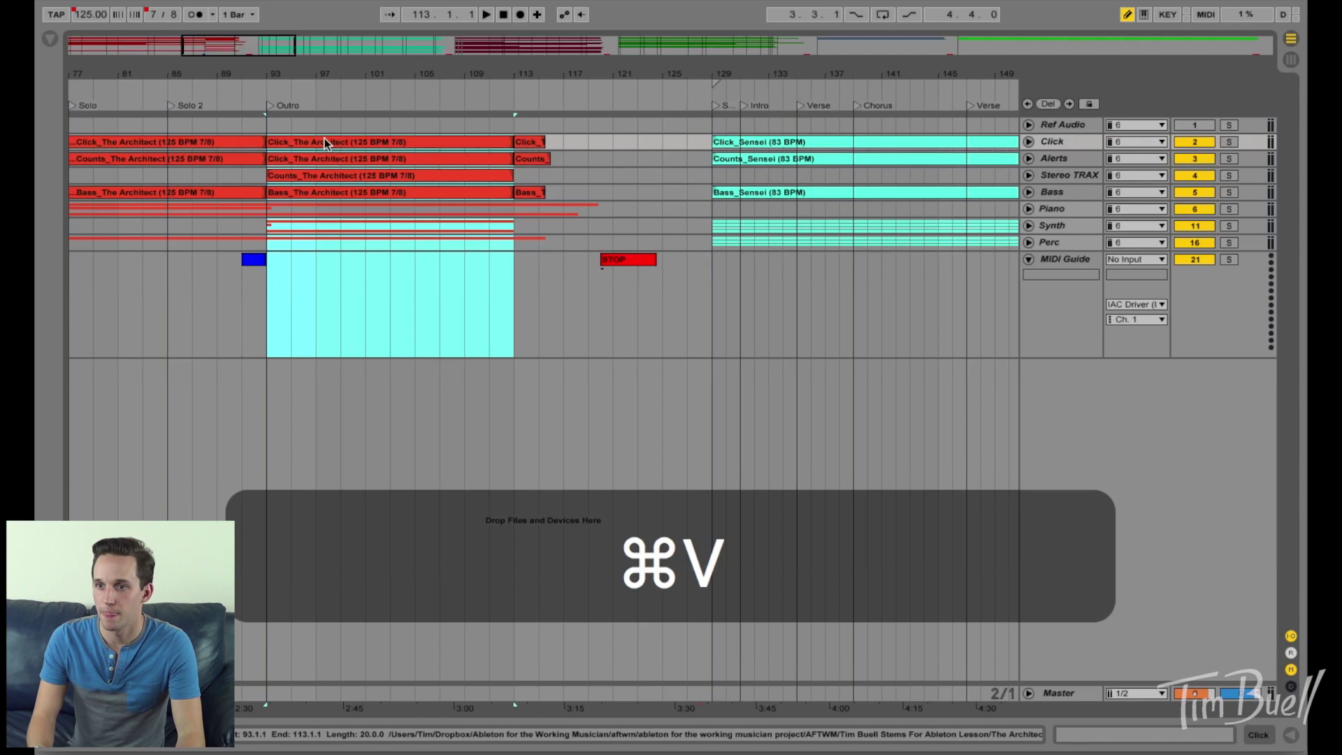
pyautogui.moveTo(326, 140)
pyautogui.mouseDown()
pyautogui.moveTo(620, 149)
pyautogui.moveTo(329, 145)
pyautogui.mouseUp()
pyautogui.press('super+z')
pyautogui.press('super+z')
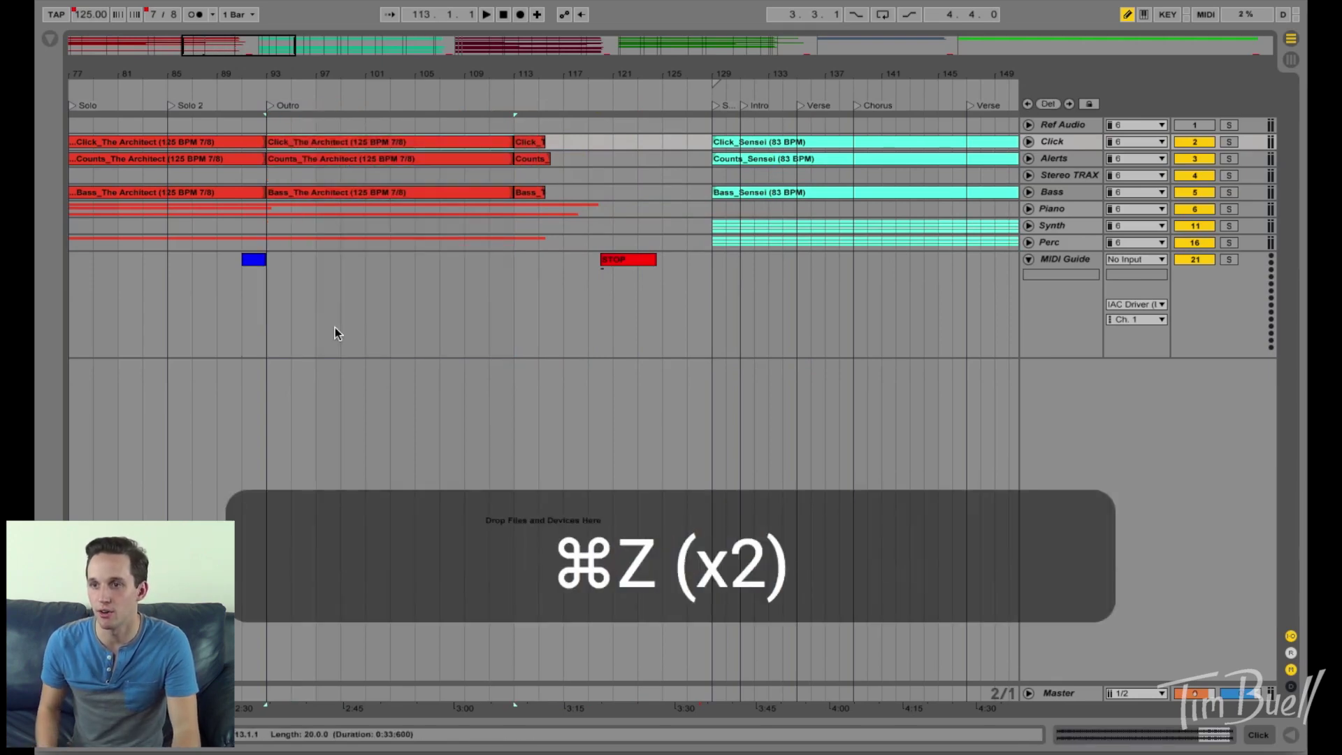
pyautogui.press('super+z')
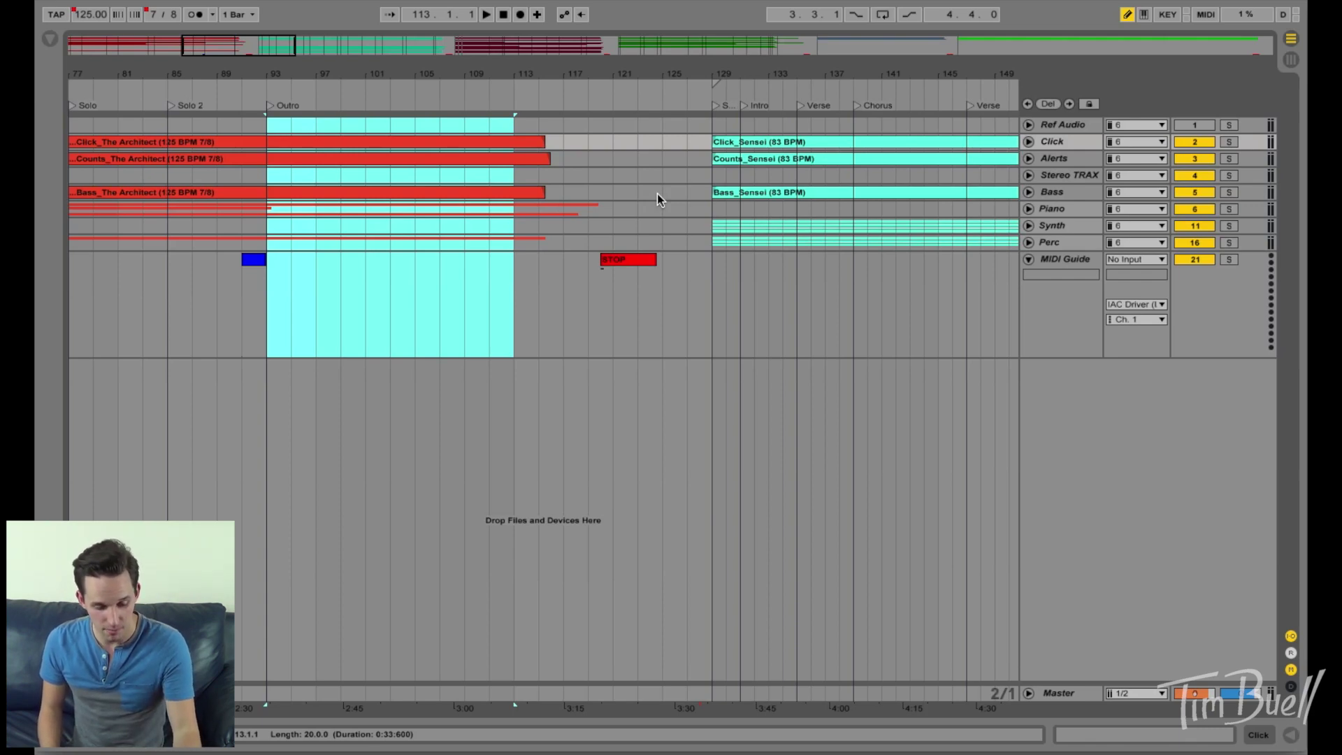
pyautogui.press('super+shift+d')
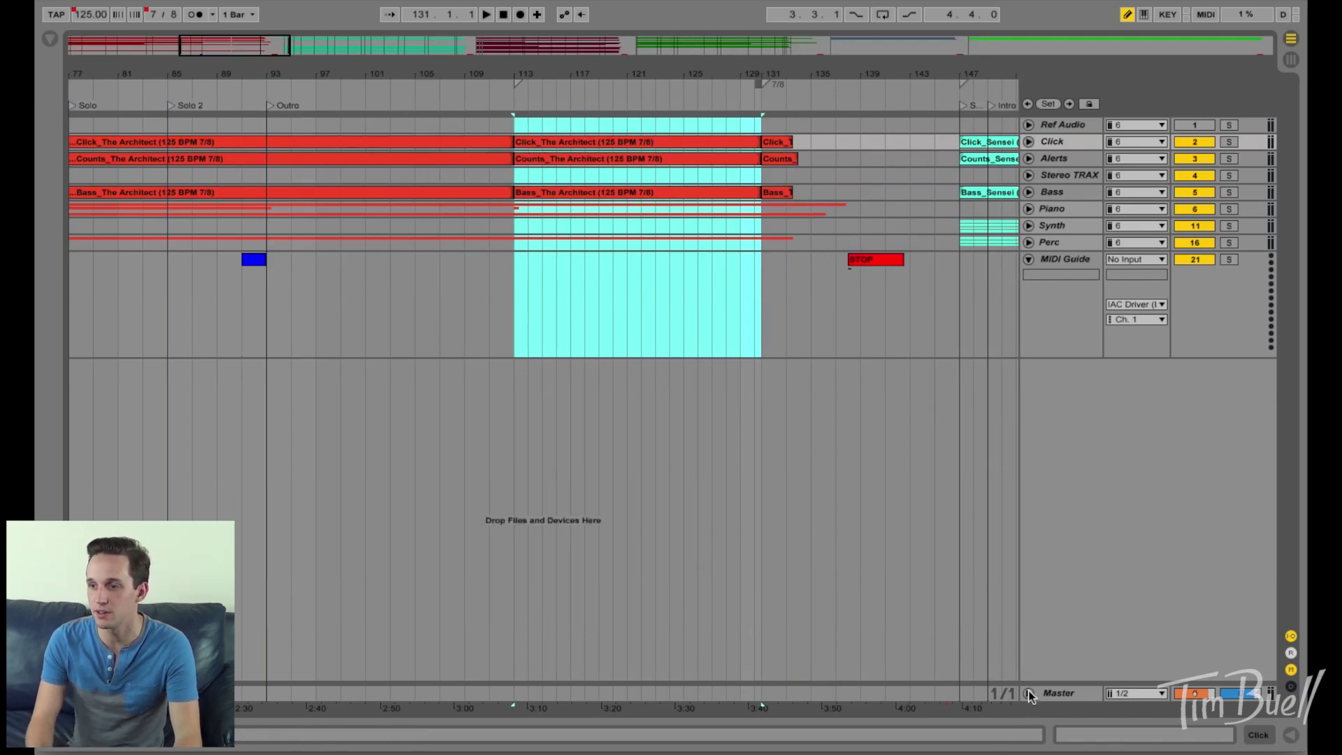
pyautogui.click(1029, 693)
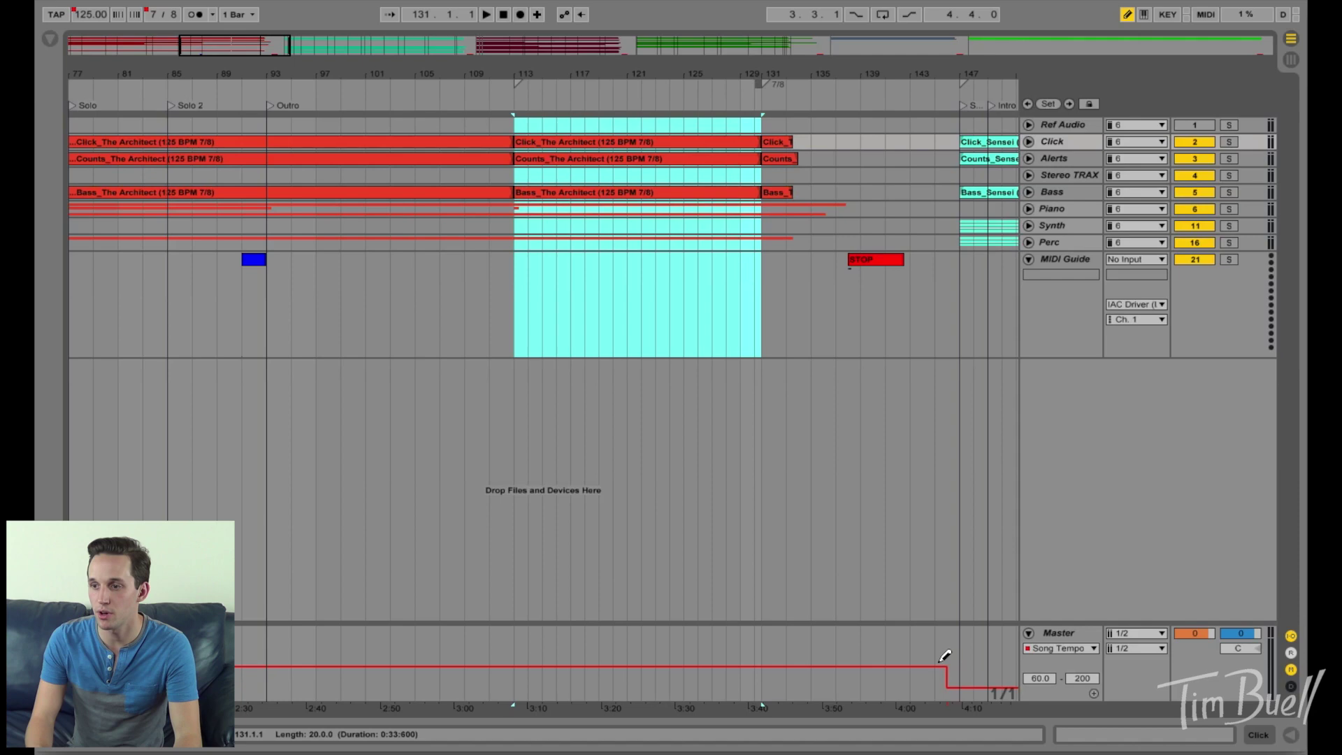
pyautogui.press('b')
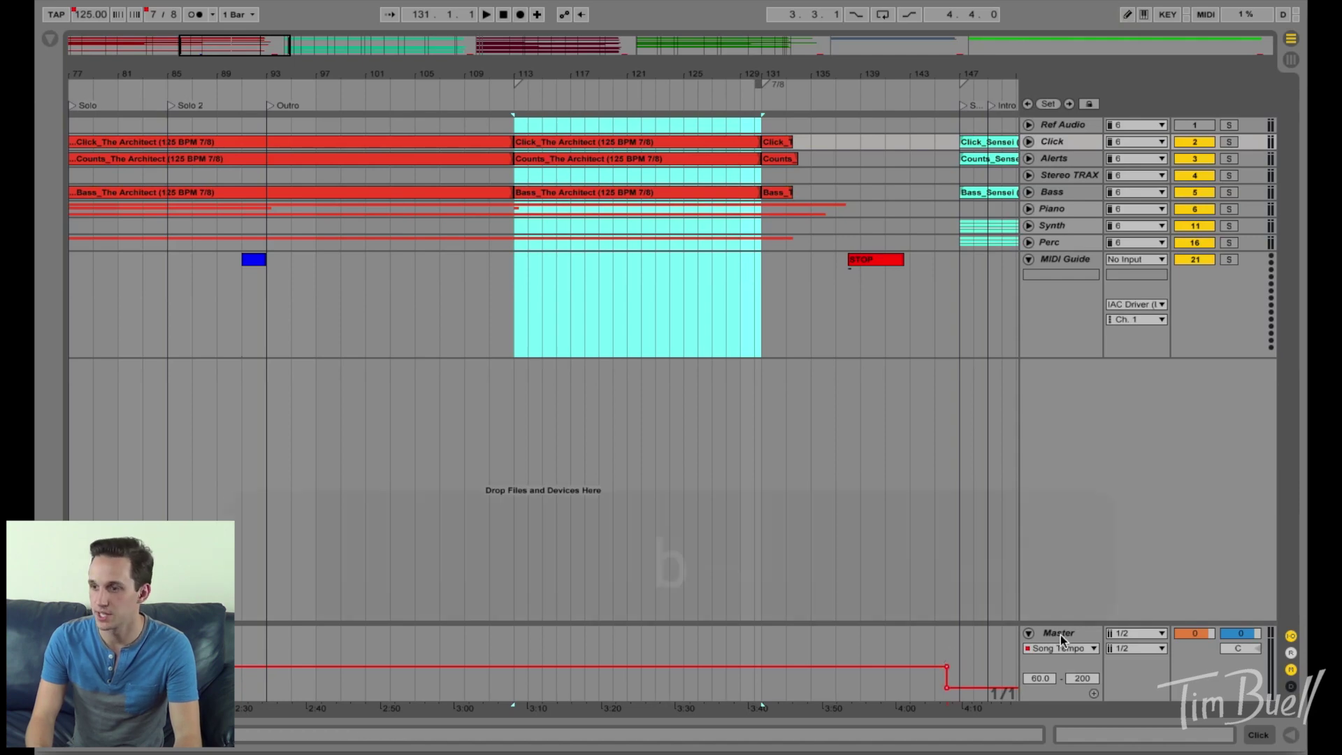
pyautogui.click(1030, 632)
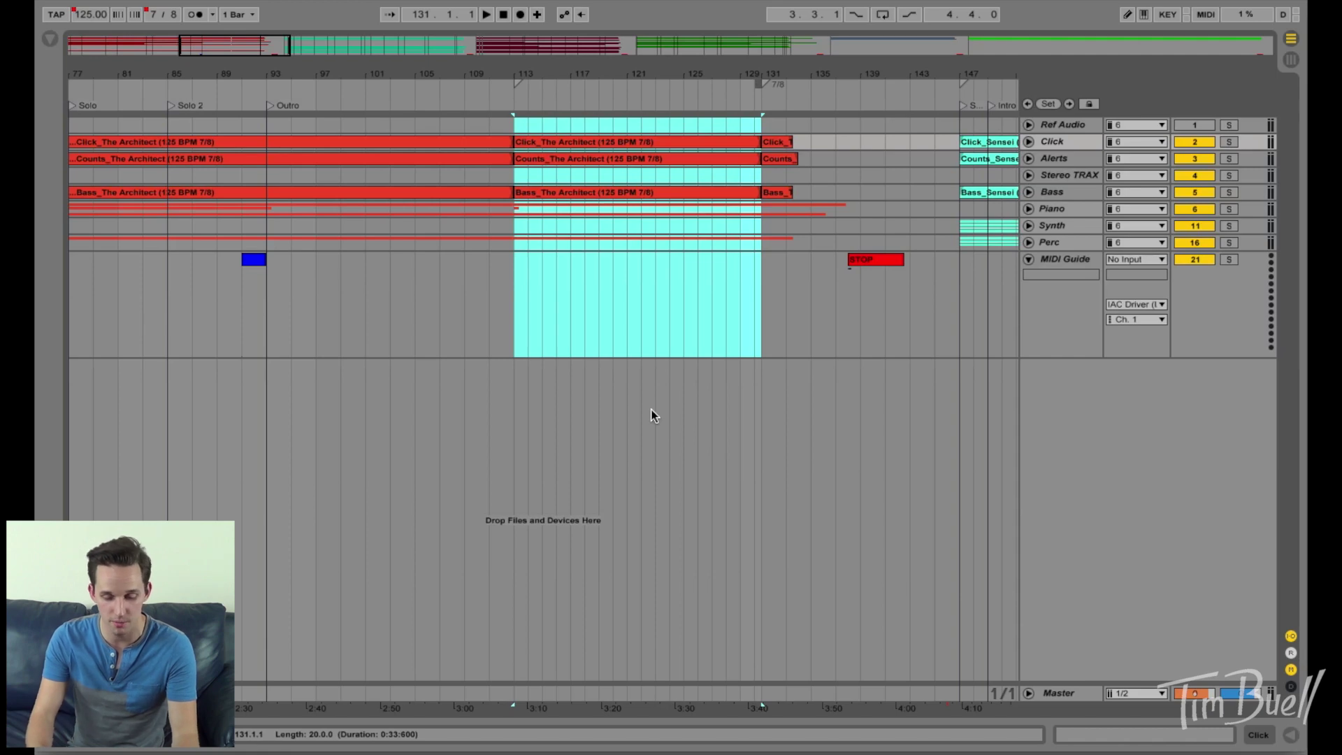
pyautogui.press('super+shift+BackSpace')
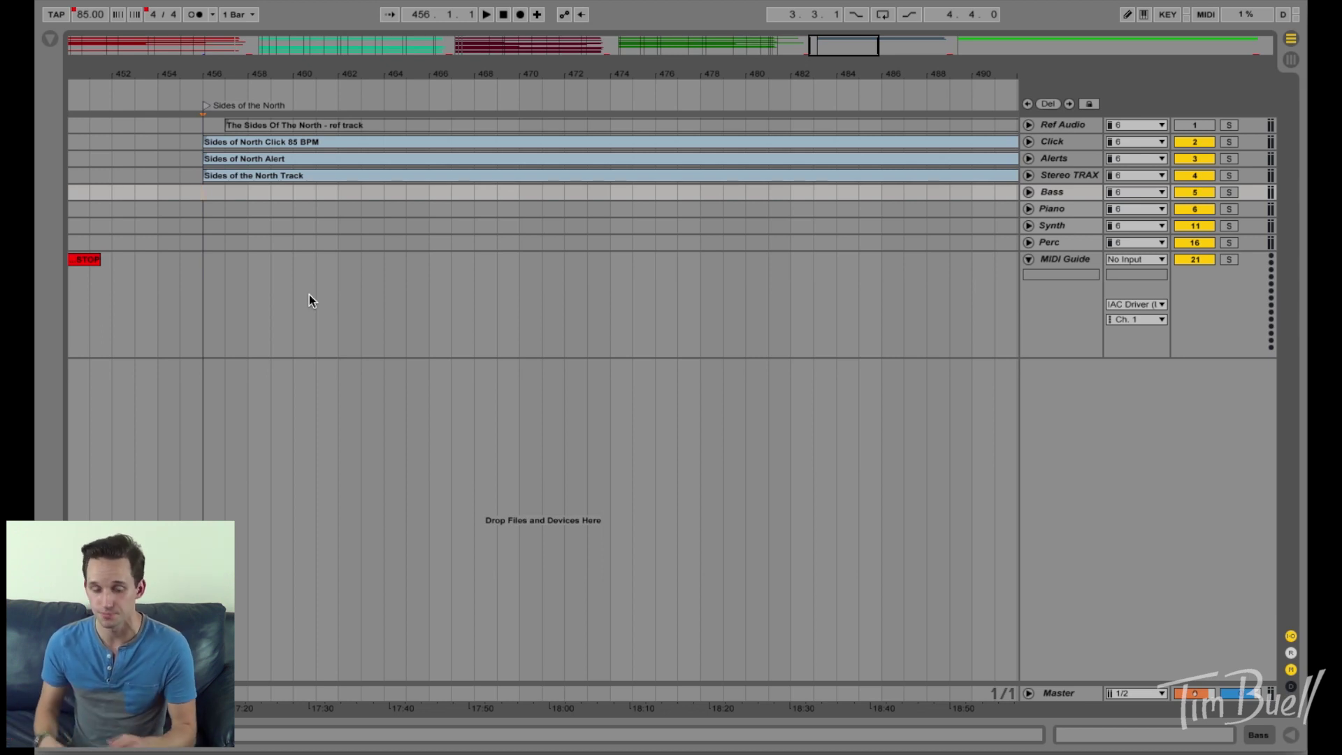
pyautogui.click(526, 226)
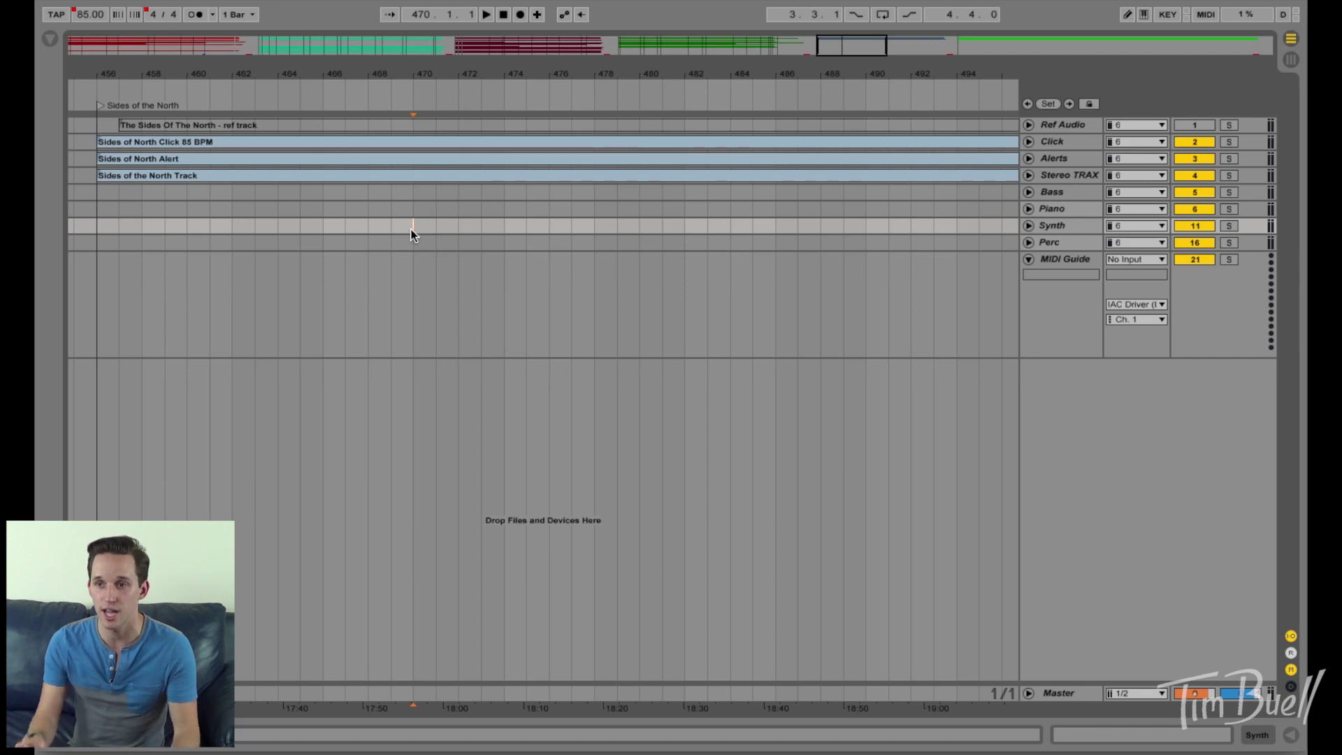
pyautogui.click(409, 126)
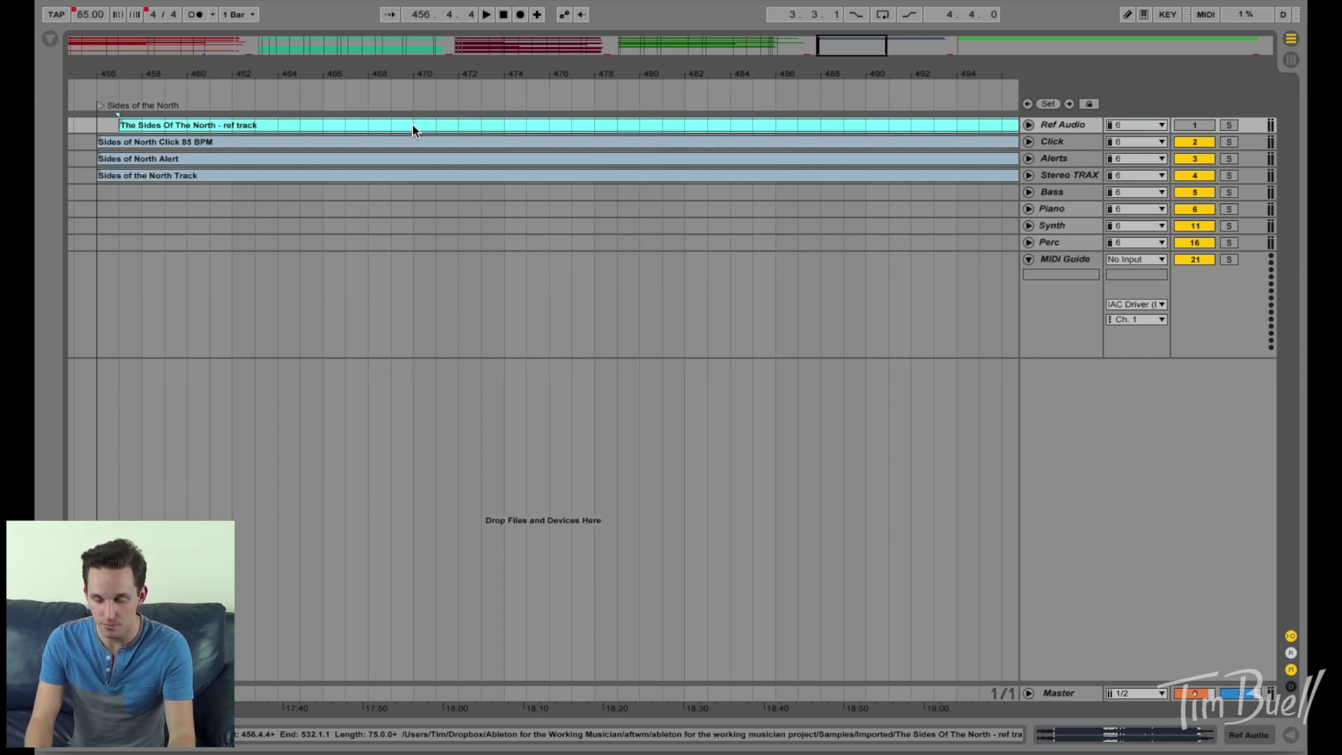
pyautogui.press('space')
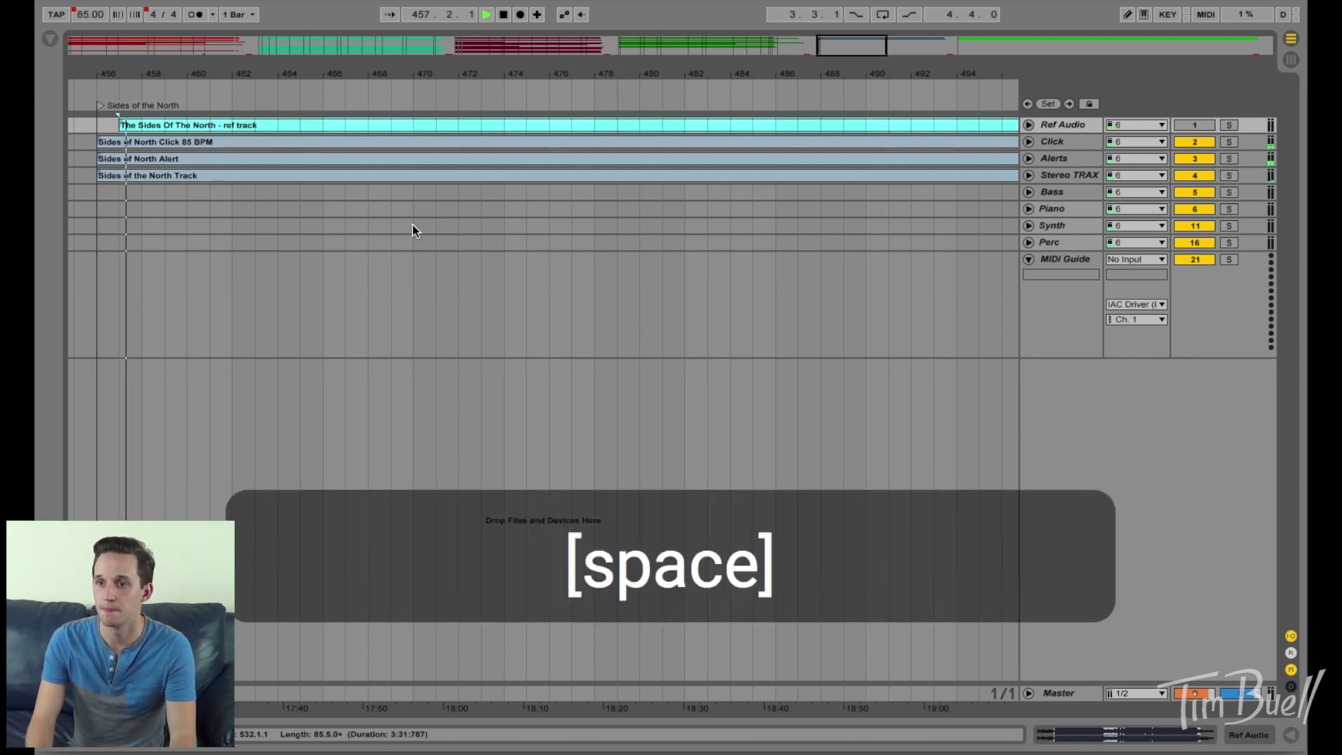
pyautogui.click(409, 225)
pyautogui.press('space')
pyautogui.press('space')
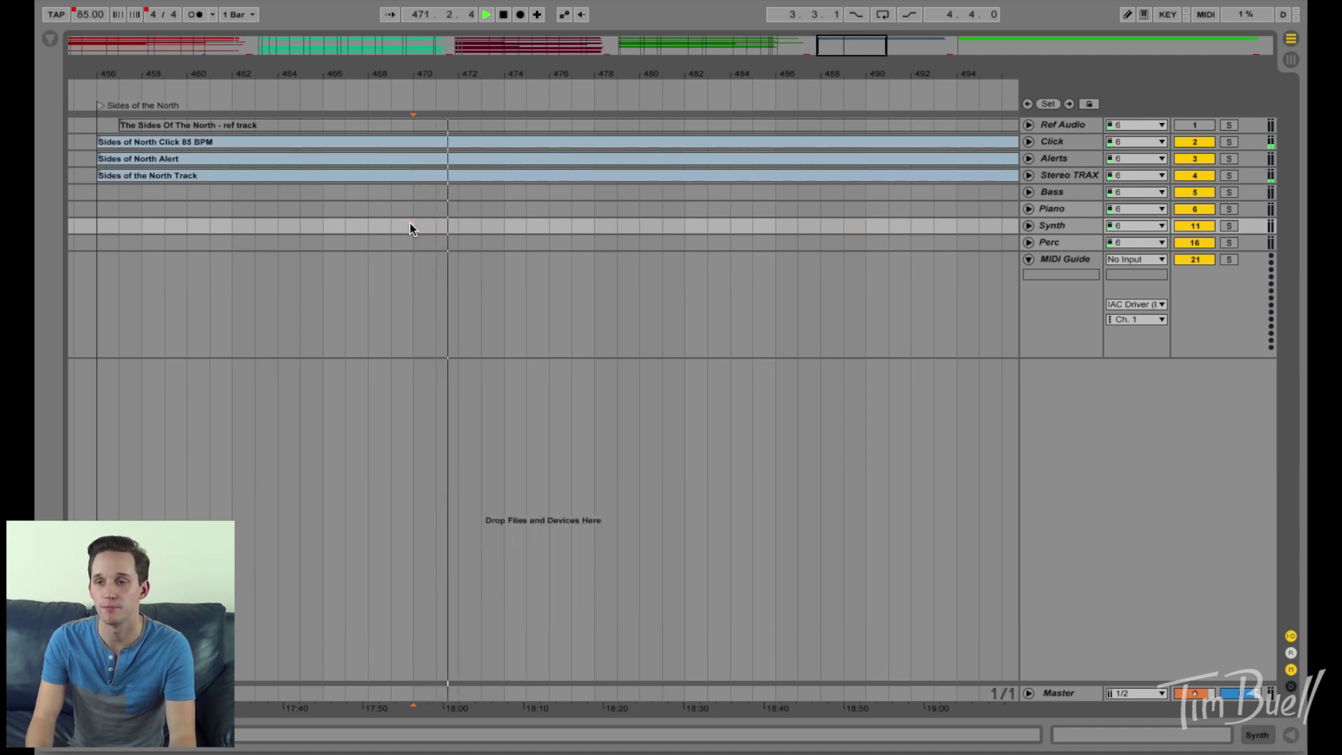
pyautogui.press('space')
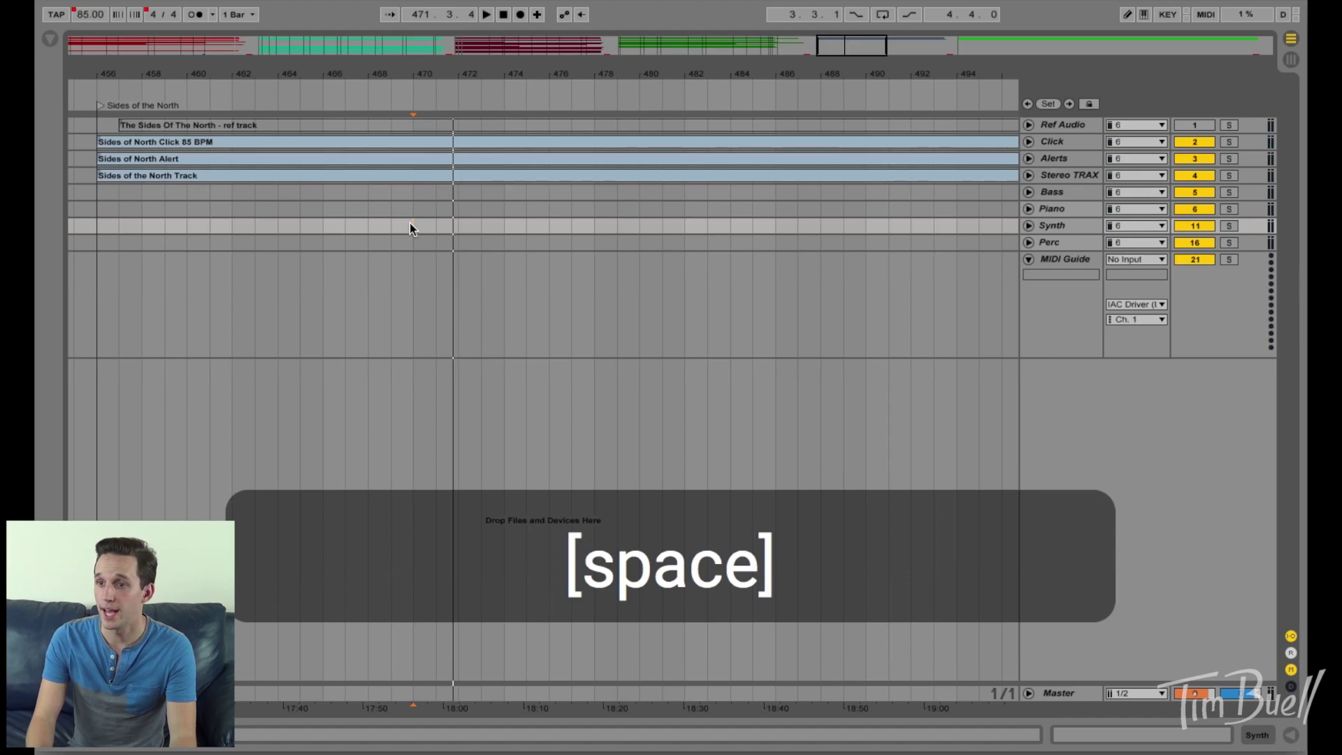
pyautogui.click(413, 124)
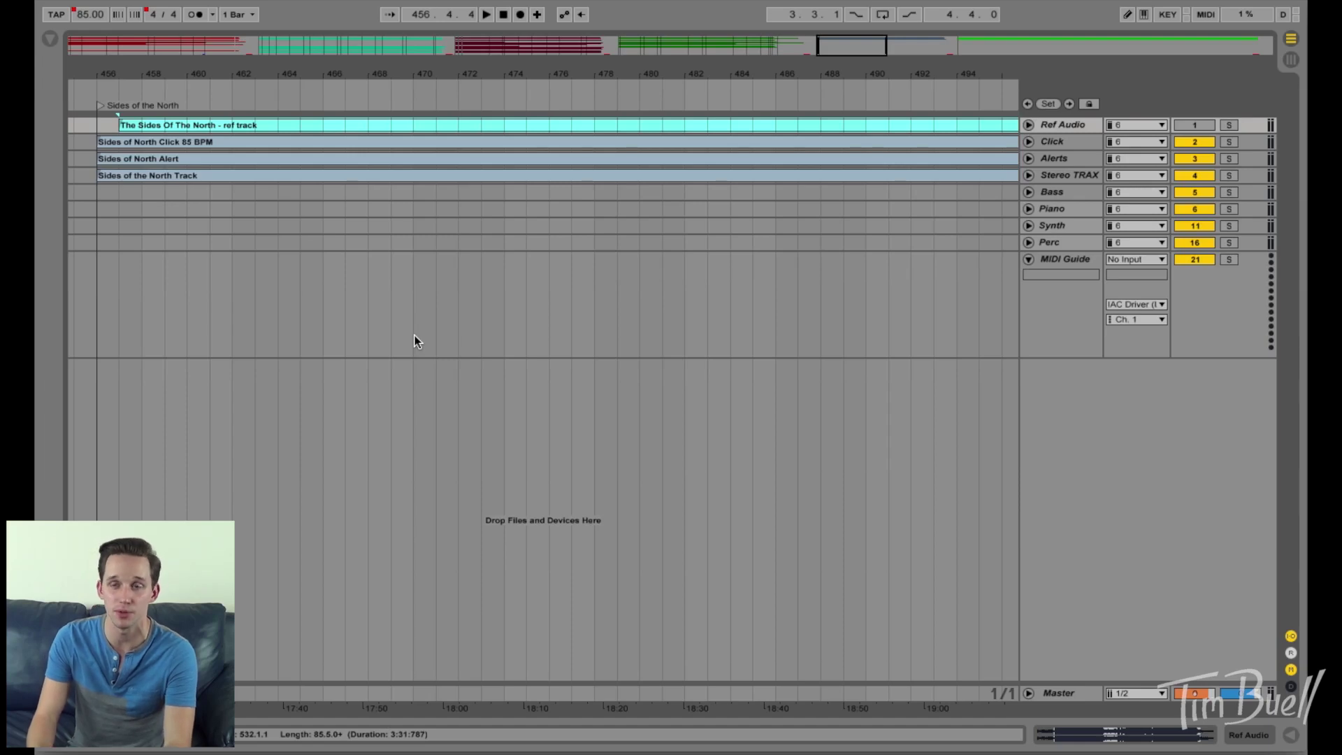
# - Deactivate the reference clip and test playback from around bar 474
pyautogui.press('0')
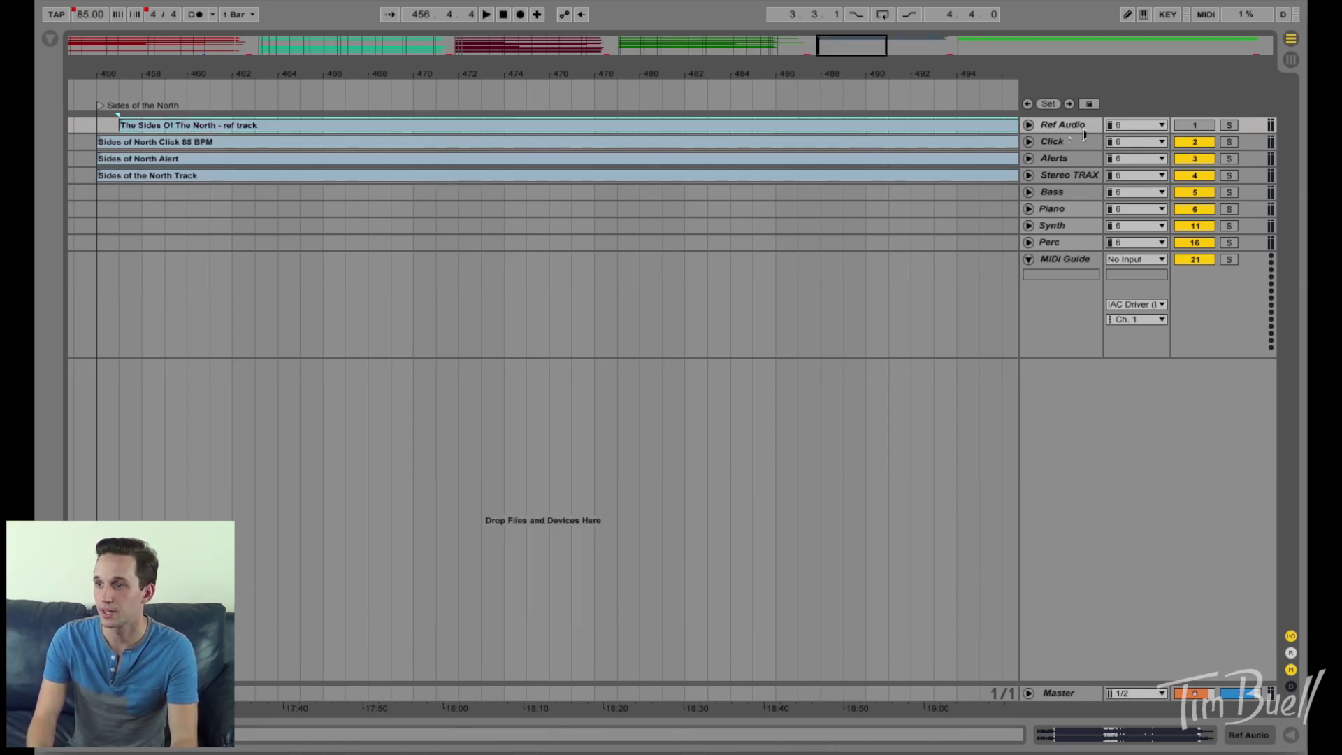
pyautogui.click(1206, 124)
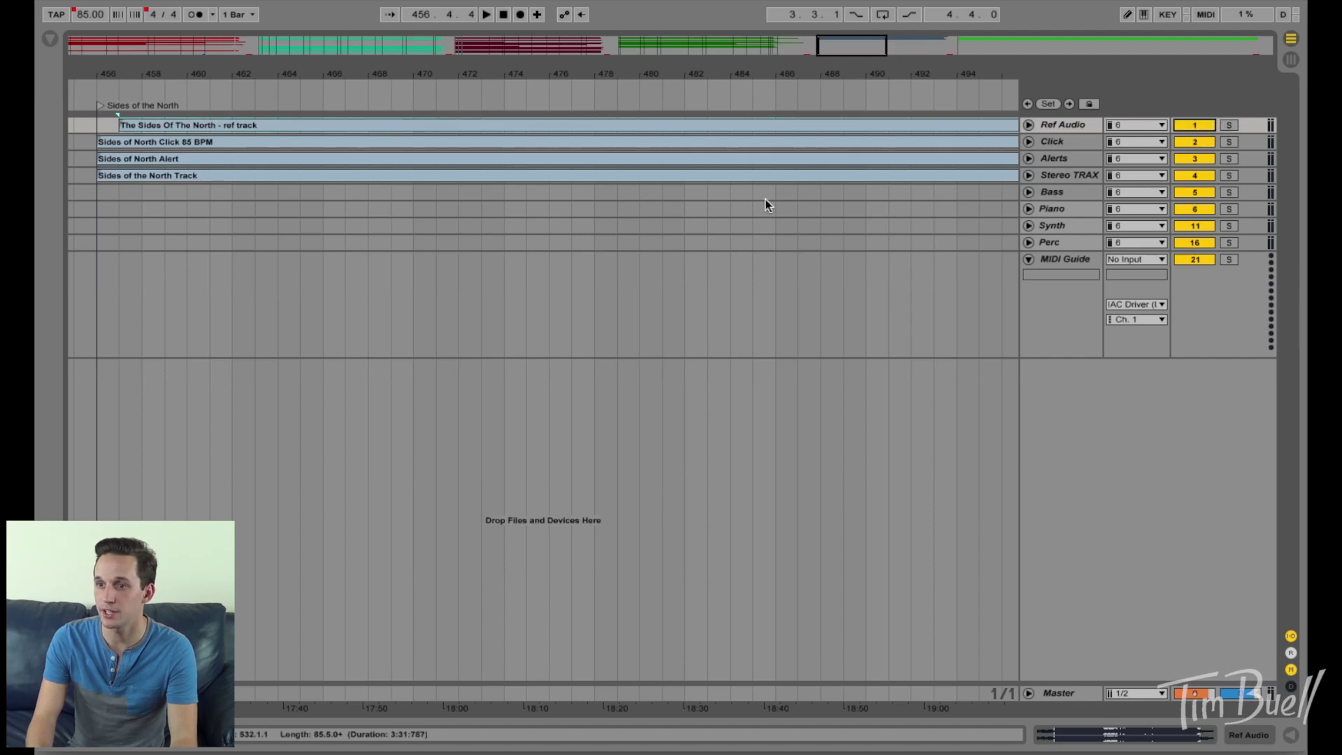
pyautogui.click(506, 198)
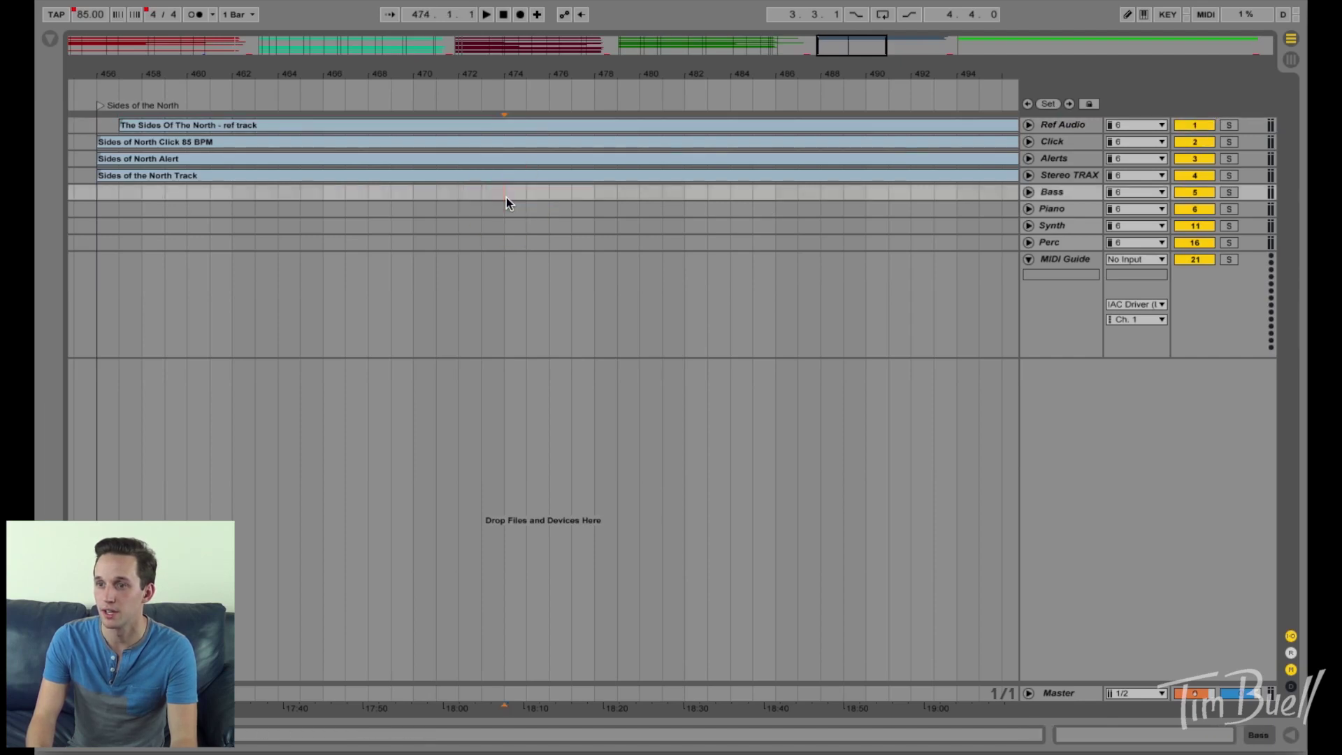
pyautogui.press('space')
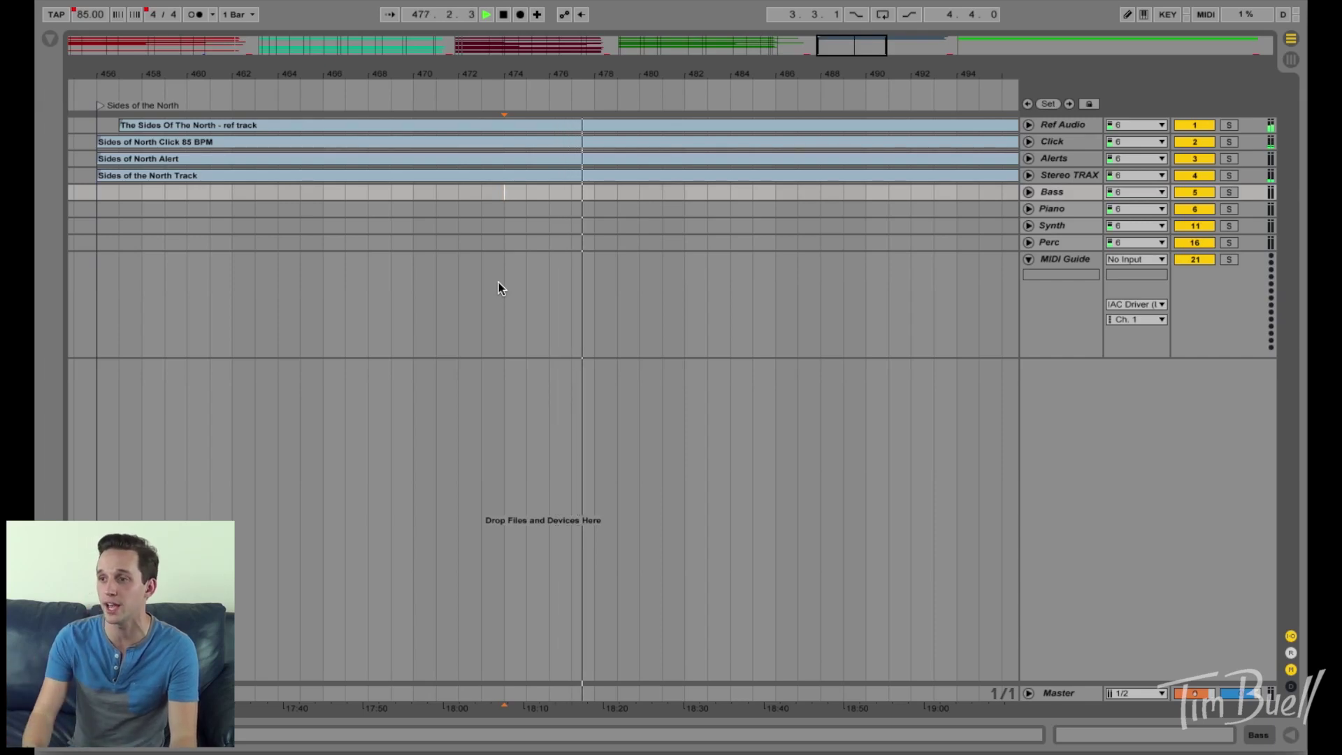
pyautogui.press('space')
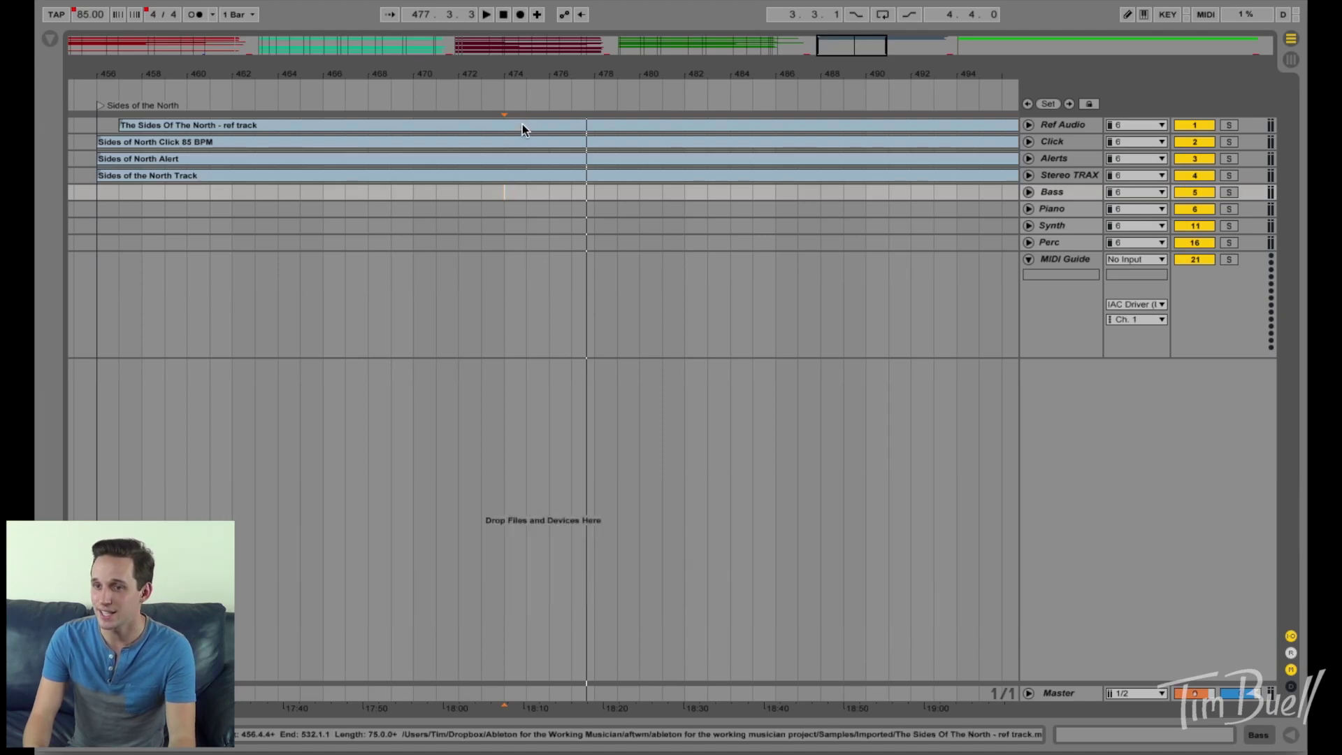
# - Reactivate the Sides of the North clip, turn off the Ref Audio track, and jump to Commodity
pyautogui.click(522, 123)
pyautogui.press('0')
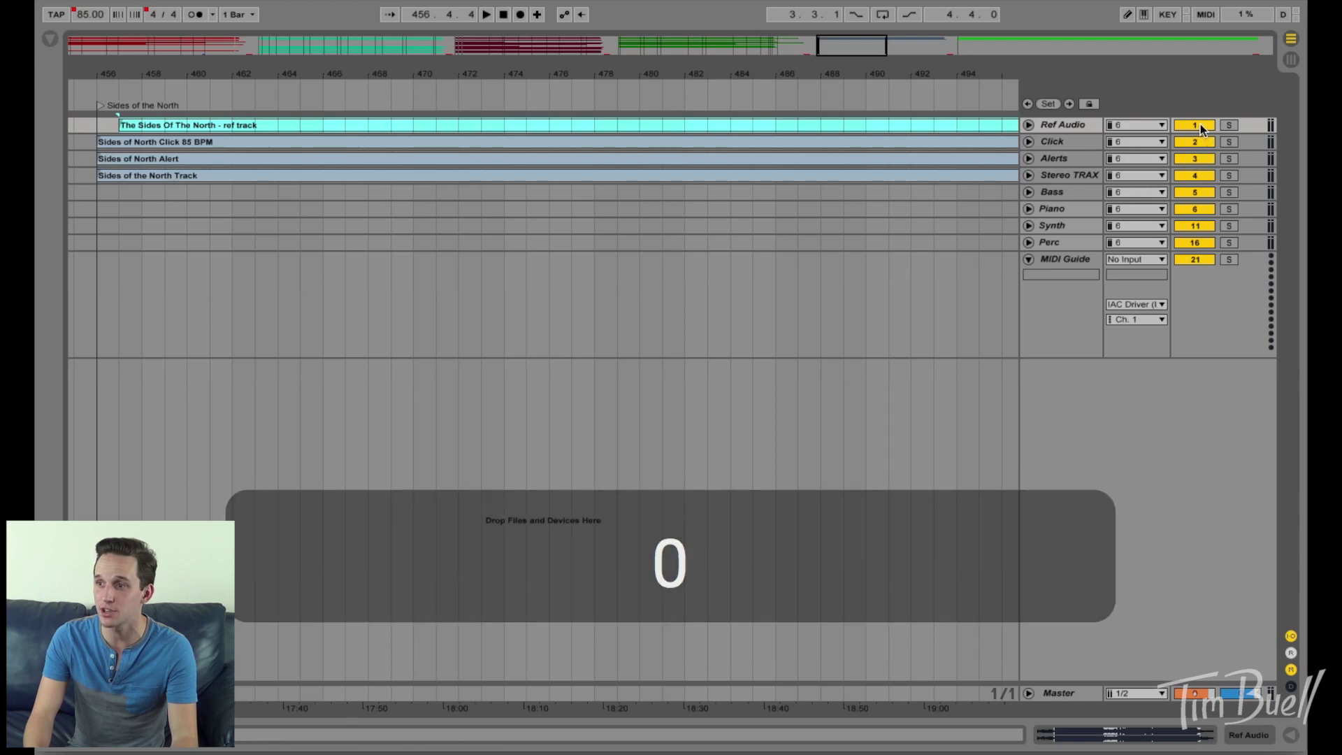
pyautogui.click(1196, 125)
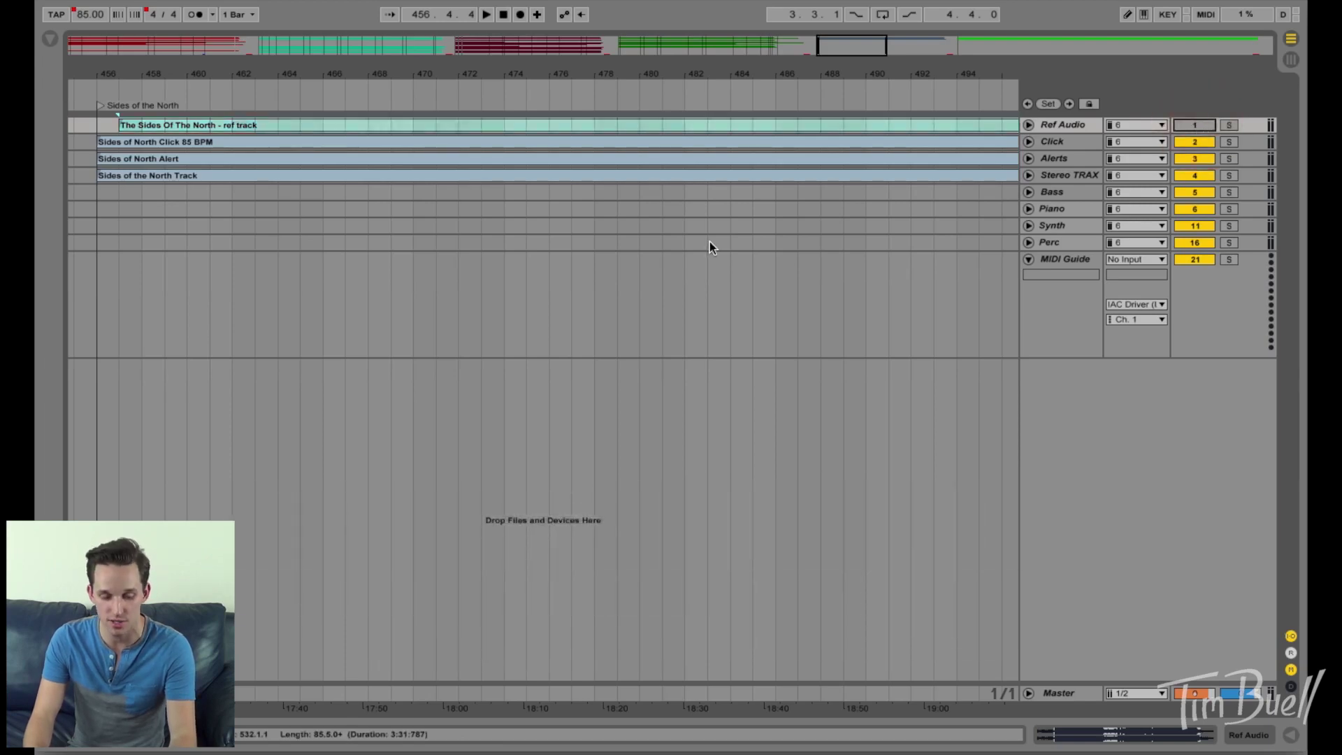
pyautogui.press('6')
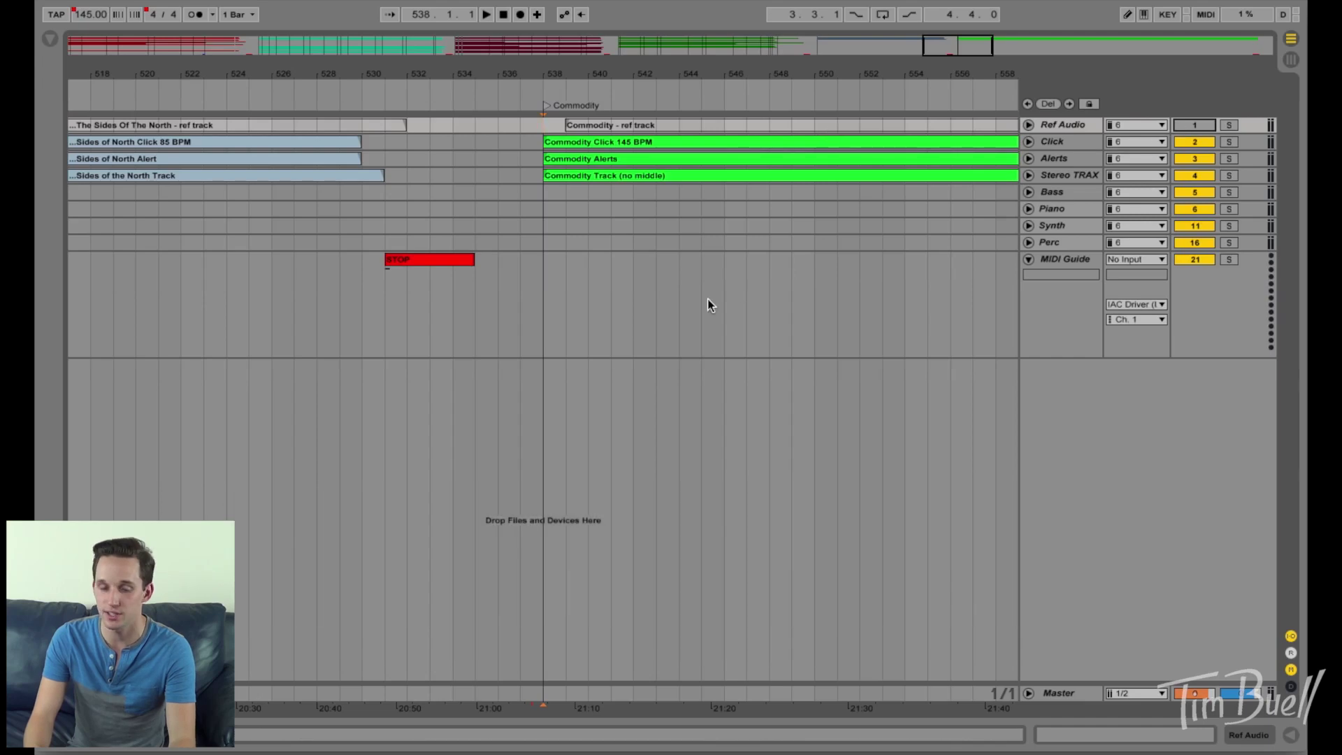
pyautogui.press('5')
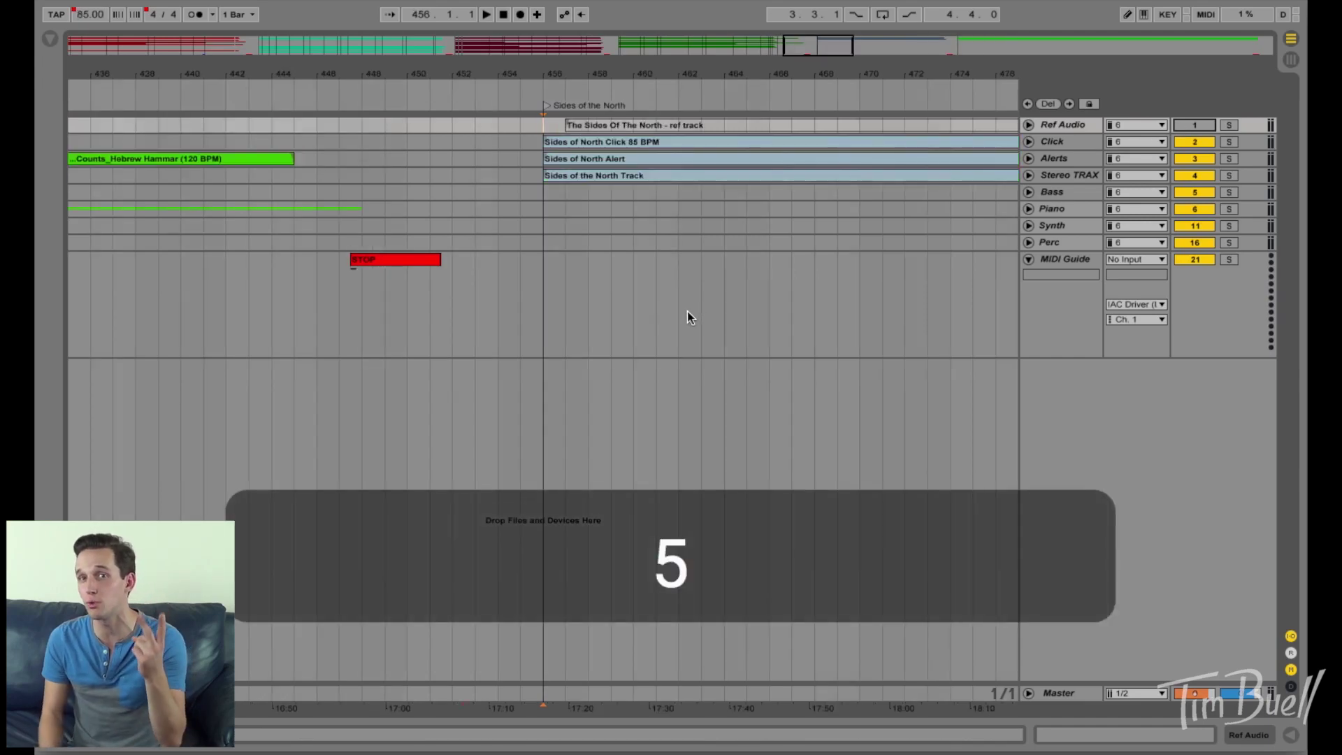